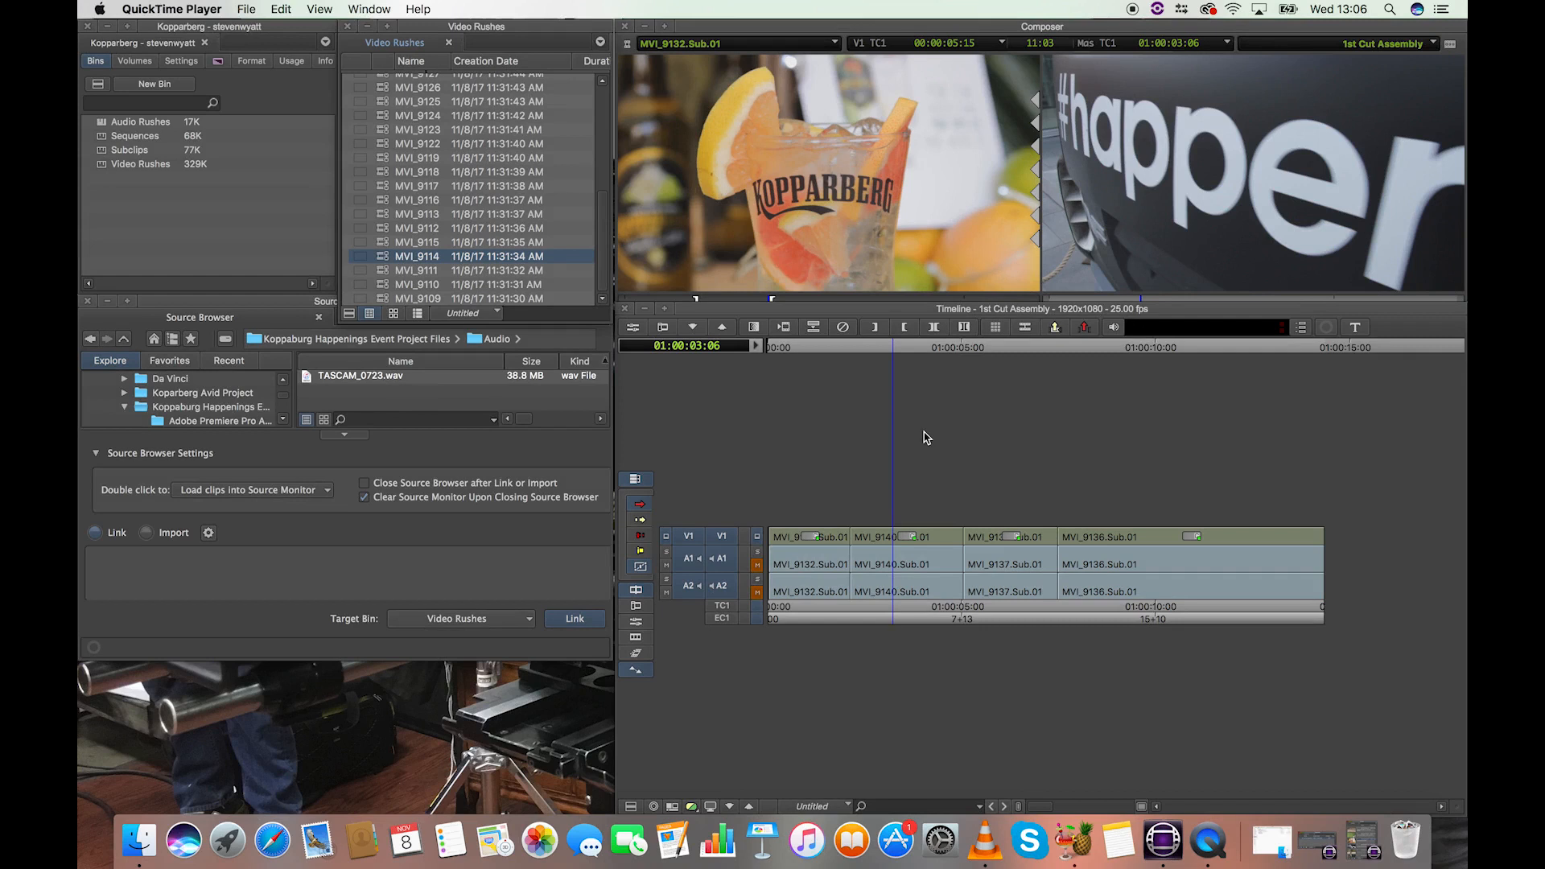
Park the playhead on the cut between MVI_9132.Sub.01 and MVI_9140.Sub.01, at 01:00:02:03.
left_click(839, 348)
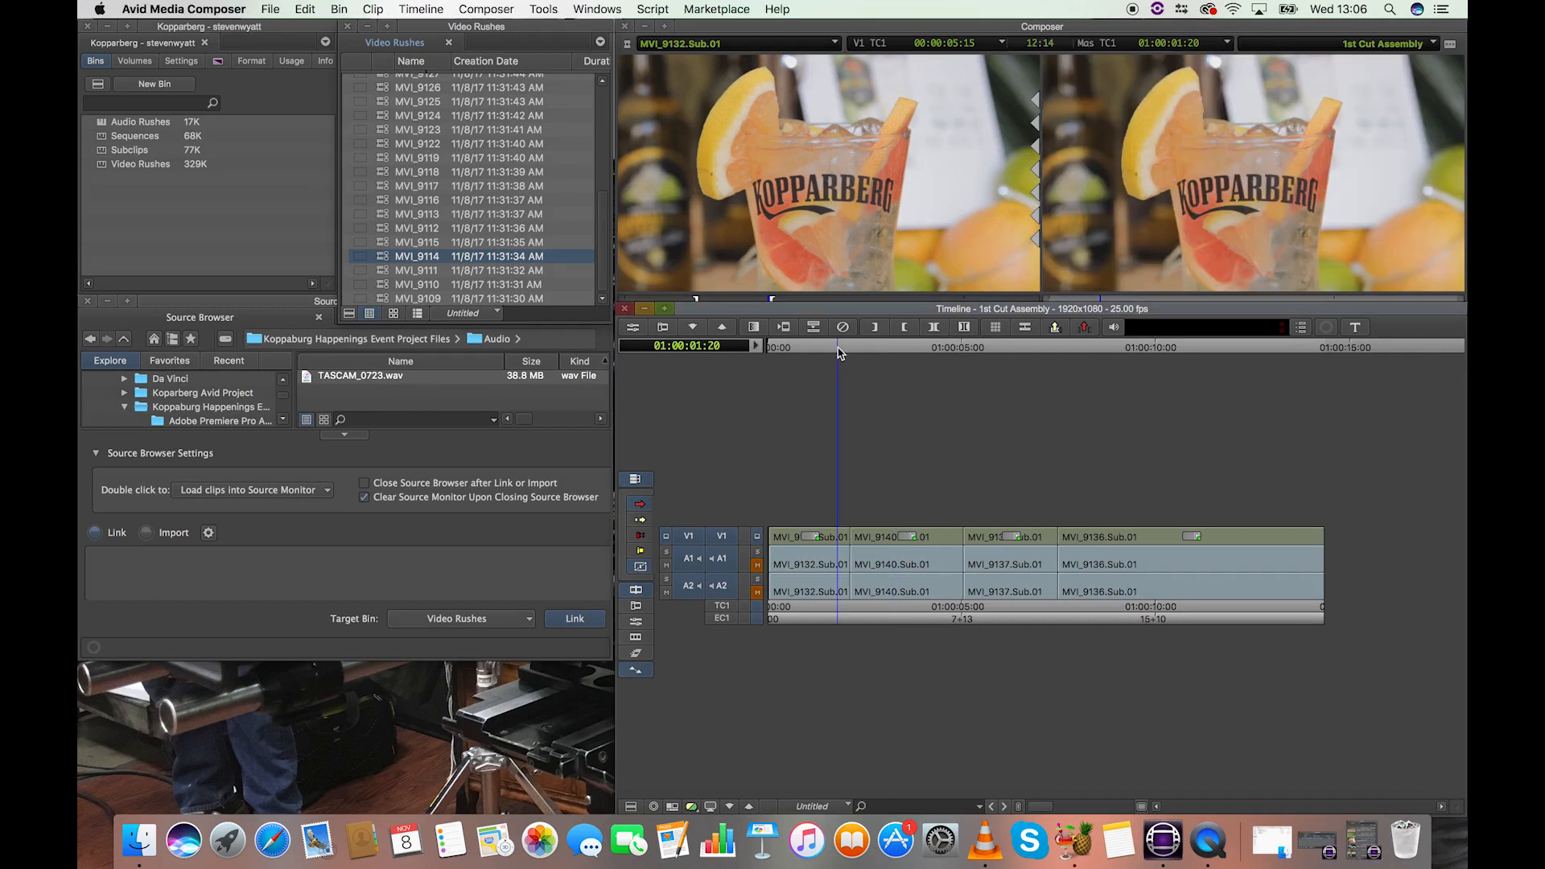
left_click(843, 348)
left_click_drag(849, 352, 822, 374)
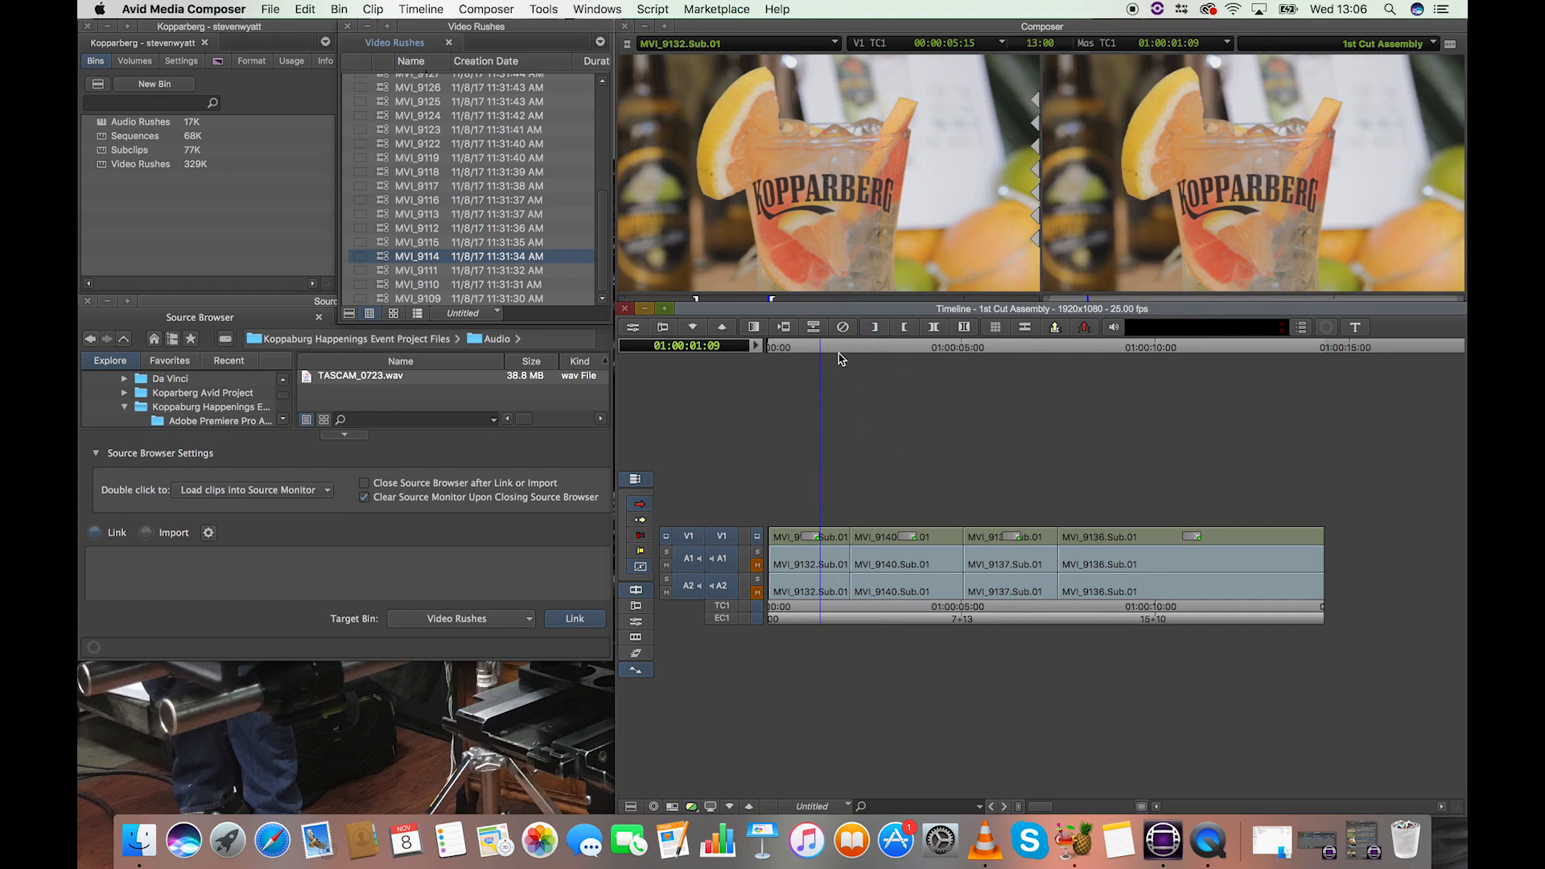
left_click_drag(834, 348, 845, 349)
key("super+bracketright")
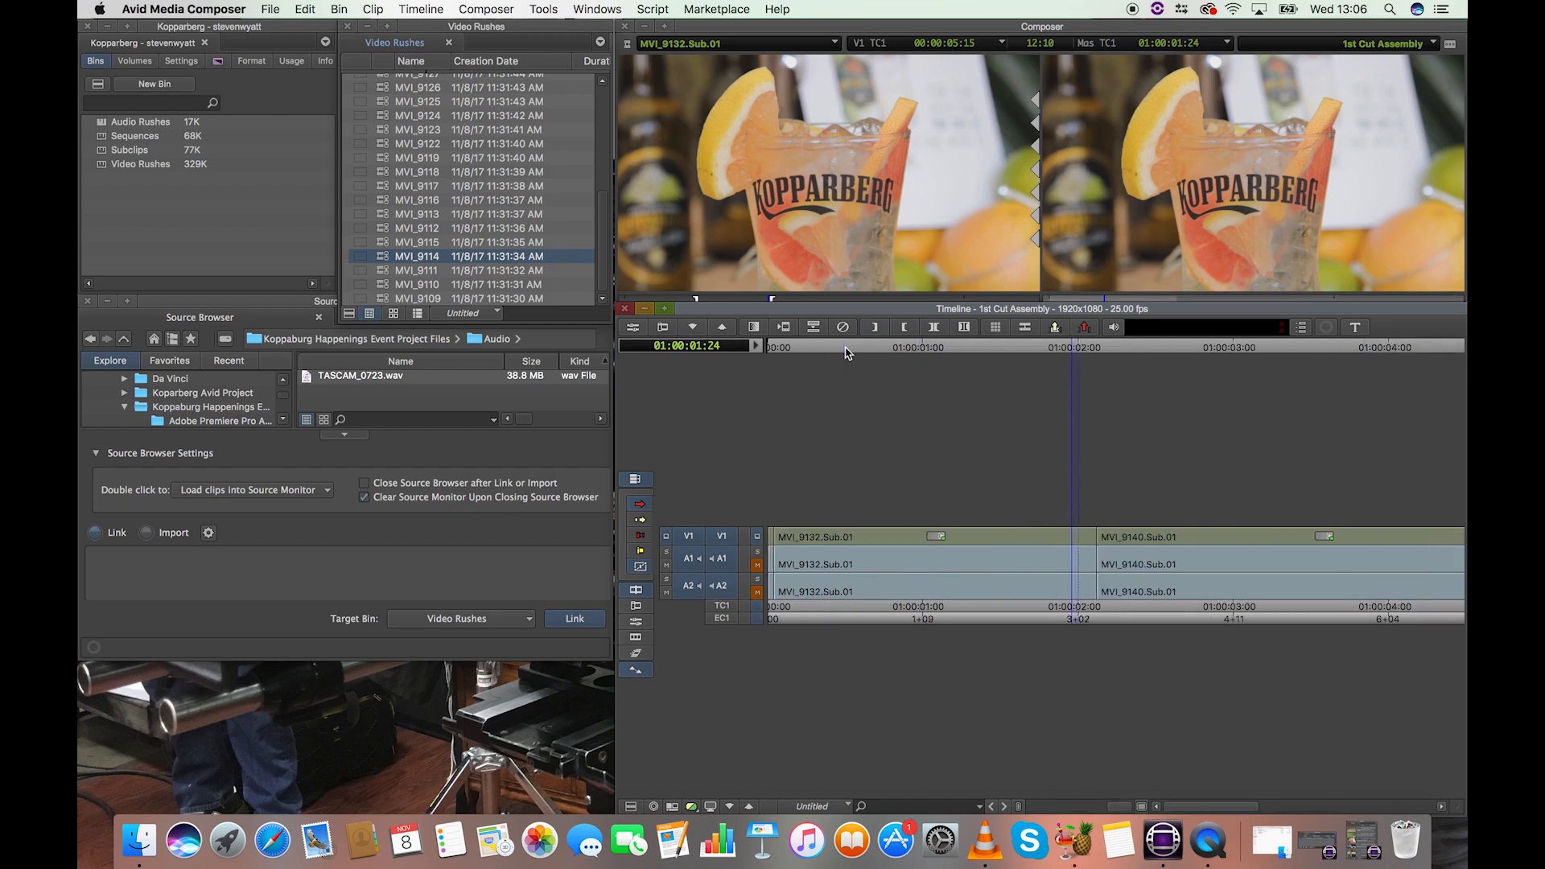
left_click_drag(1068, 348, 1030, 352)
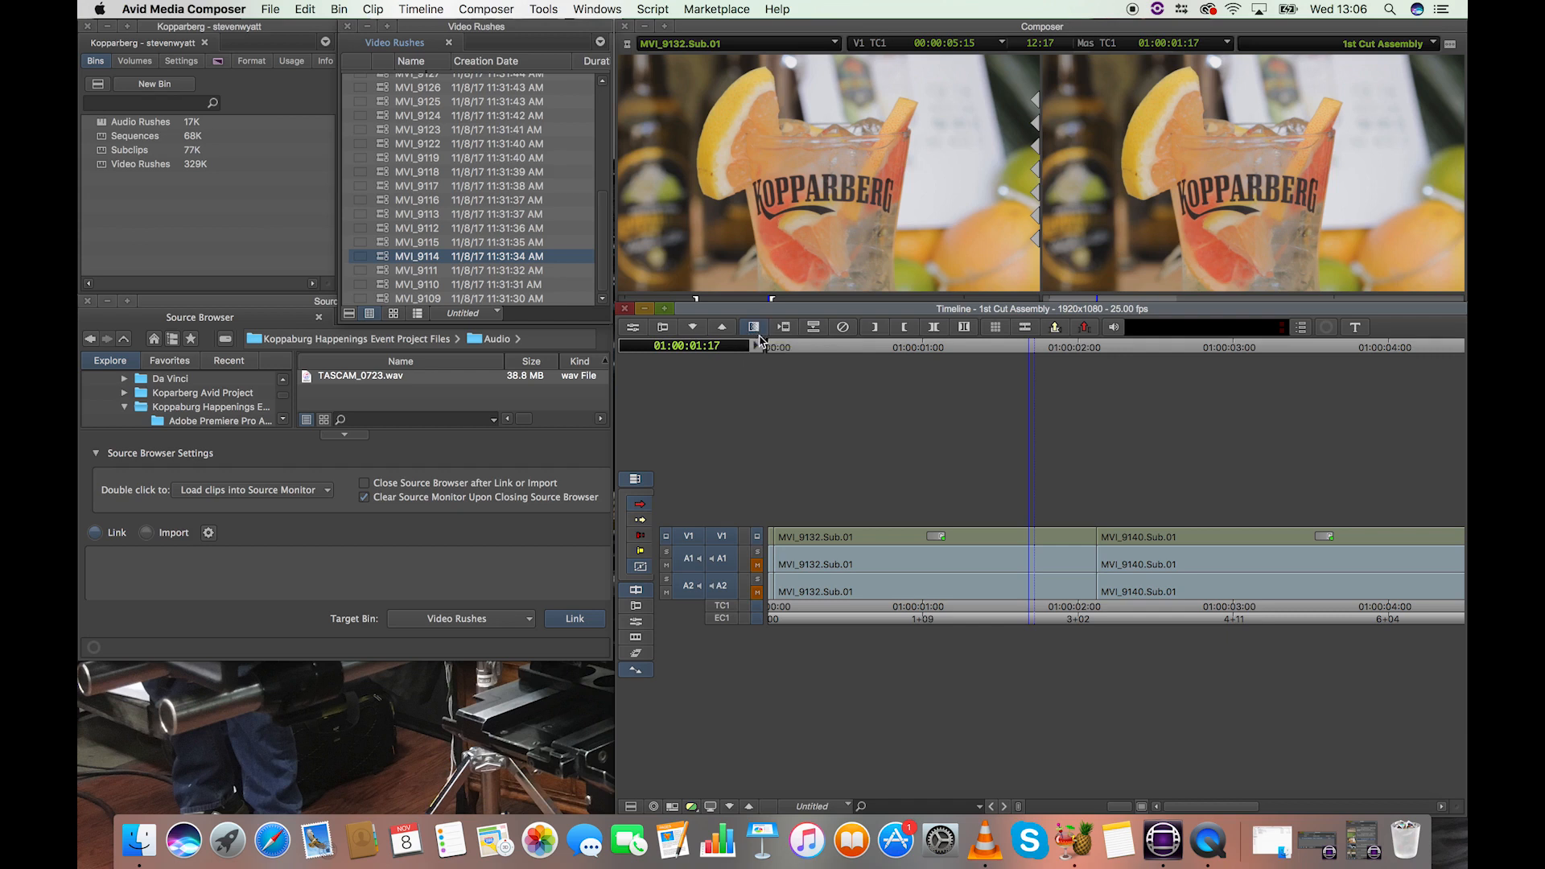
left_click_drag(1032, 357, 1002, 352)
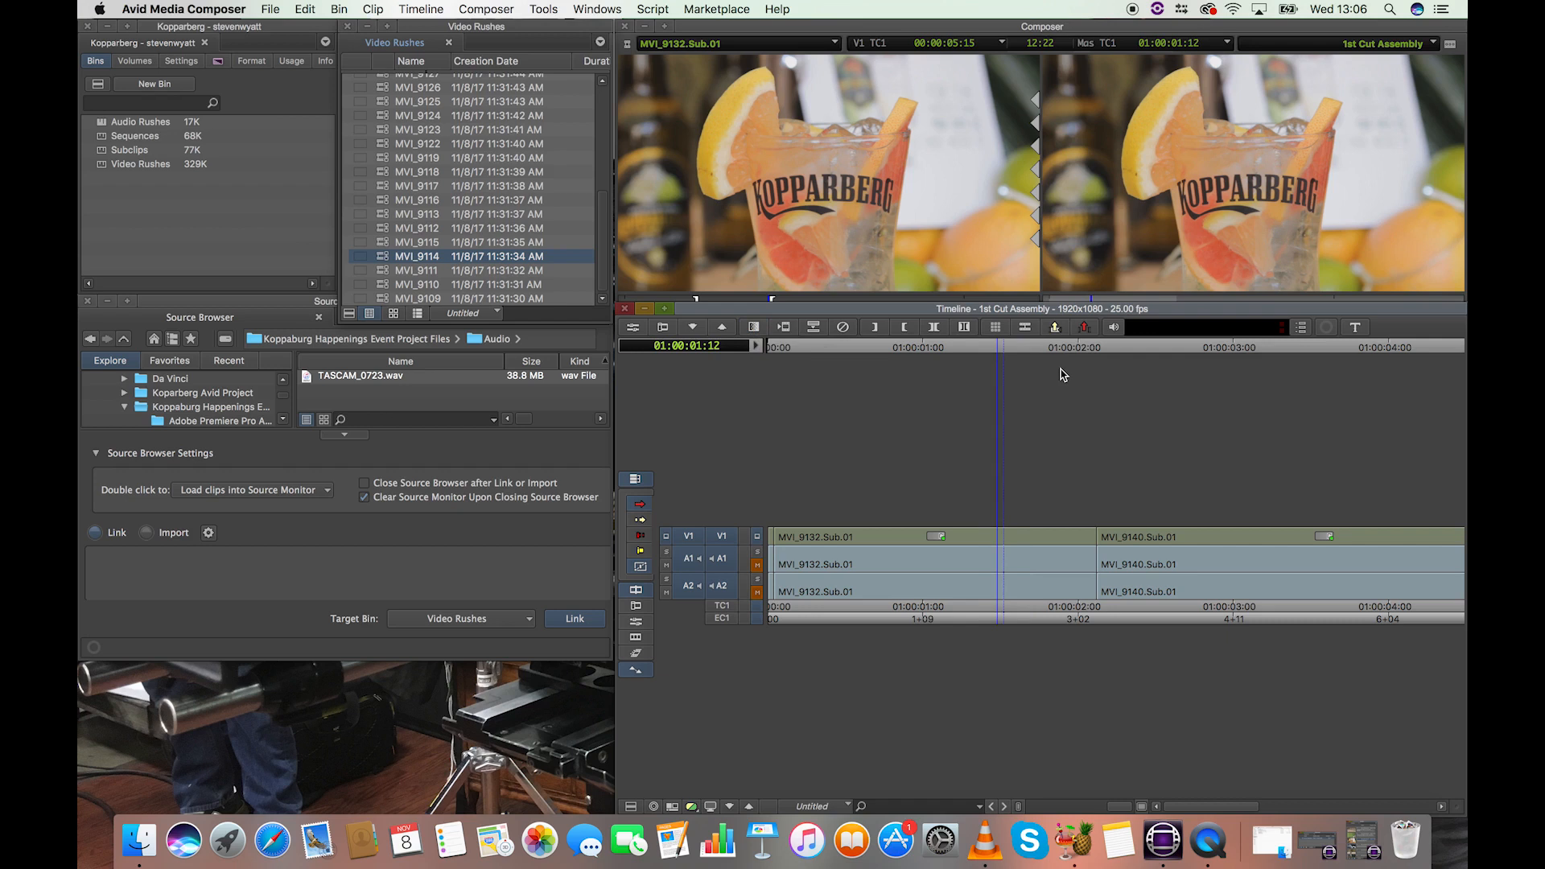
left_click_drag(995, 352, 1099, 352)
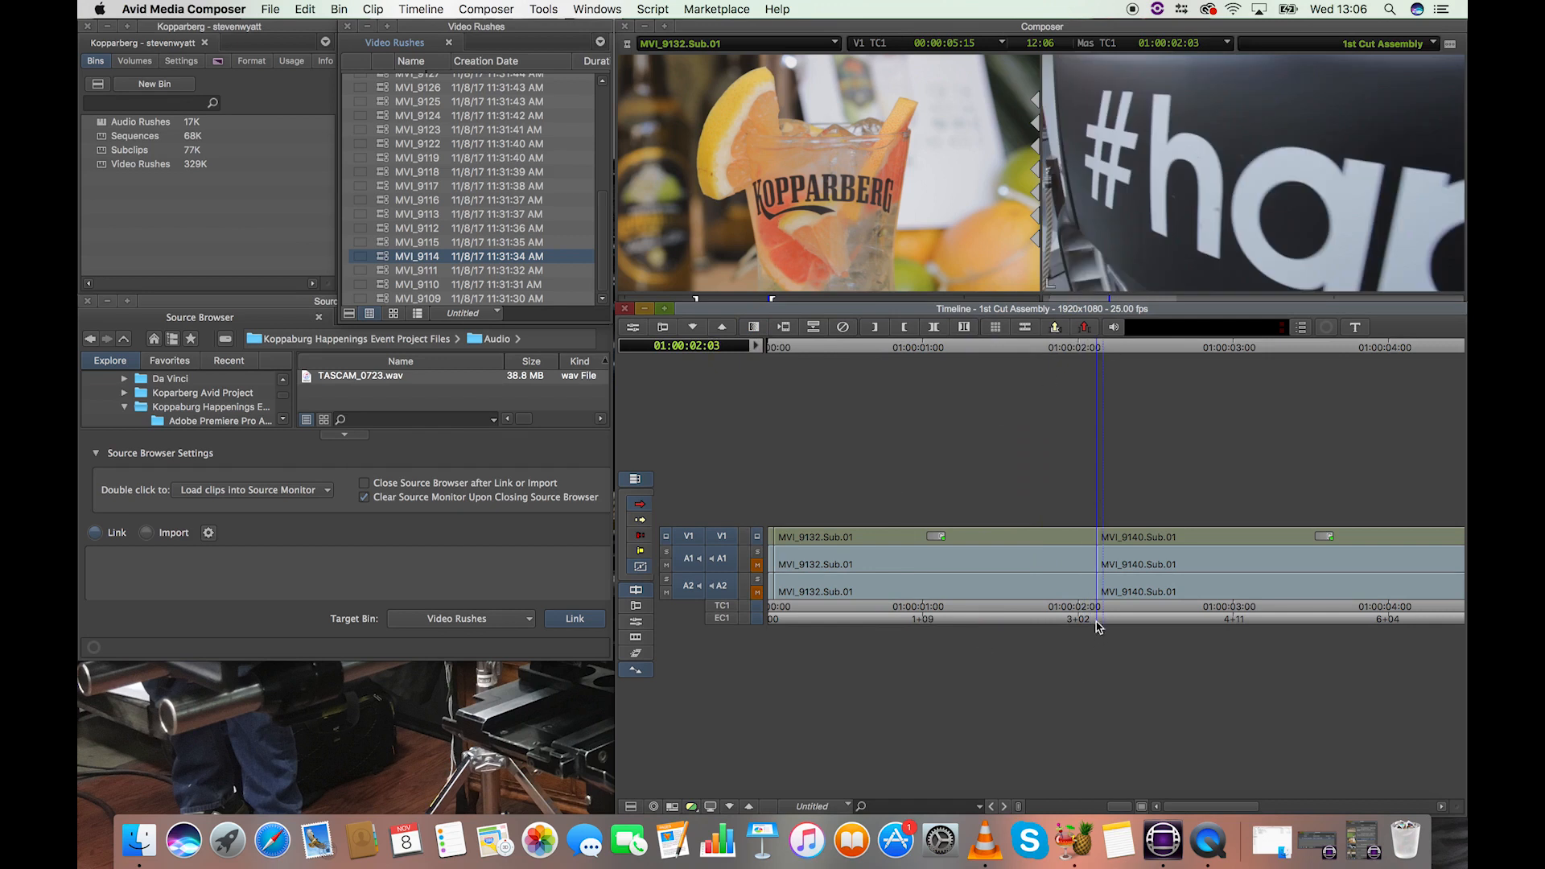
left_click_drag(1035, 354, 1098, 348)
left_click(1098, 348)
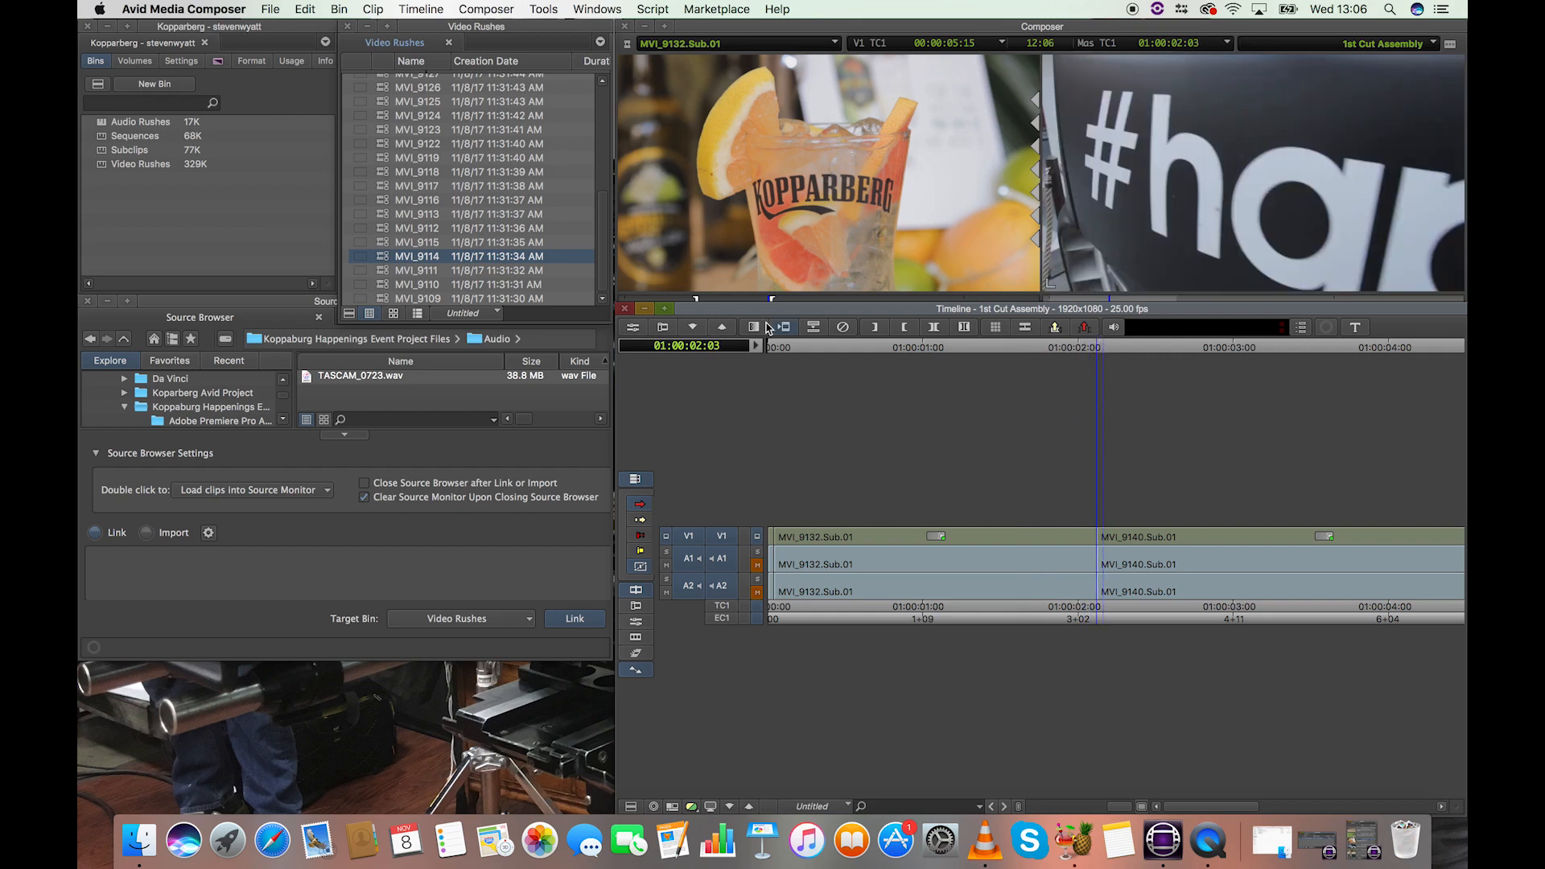
Start a Quick Transition at this cut, limited to track V1, with Film Dissolve as the type.
left_click(755, 328)
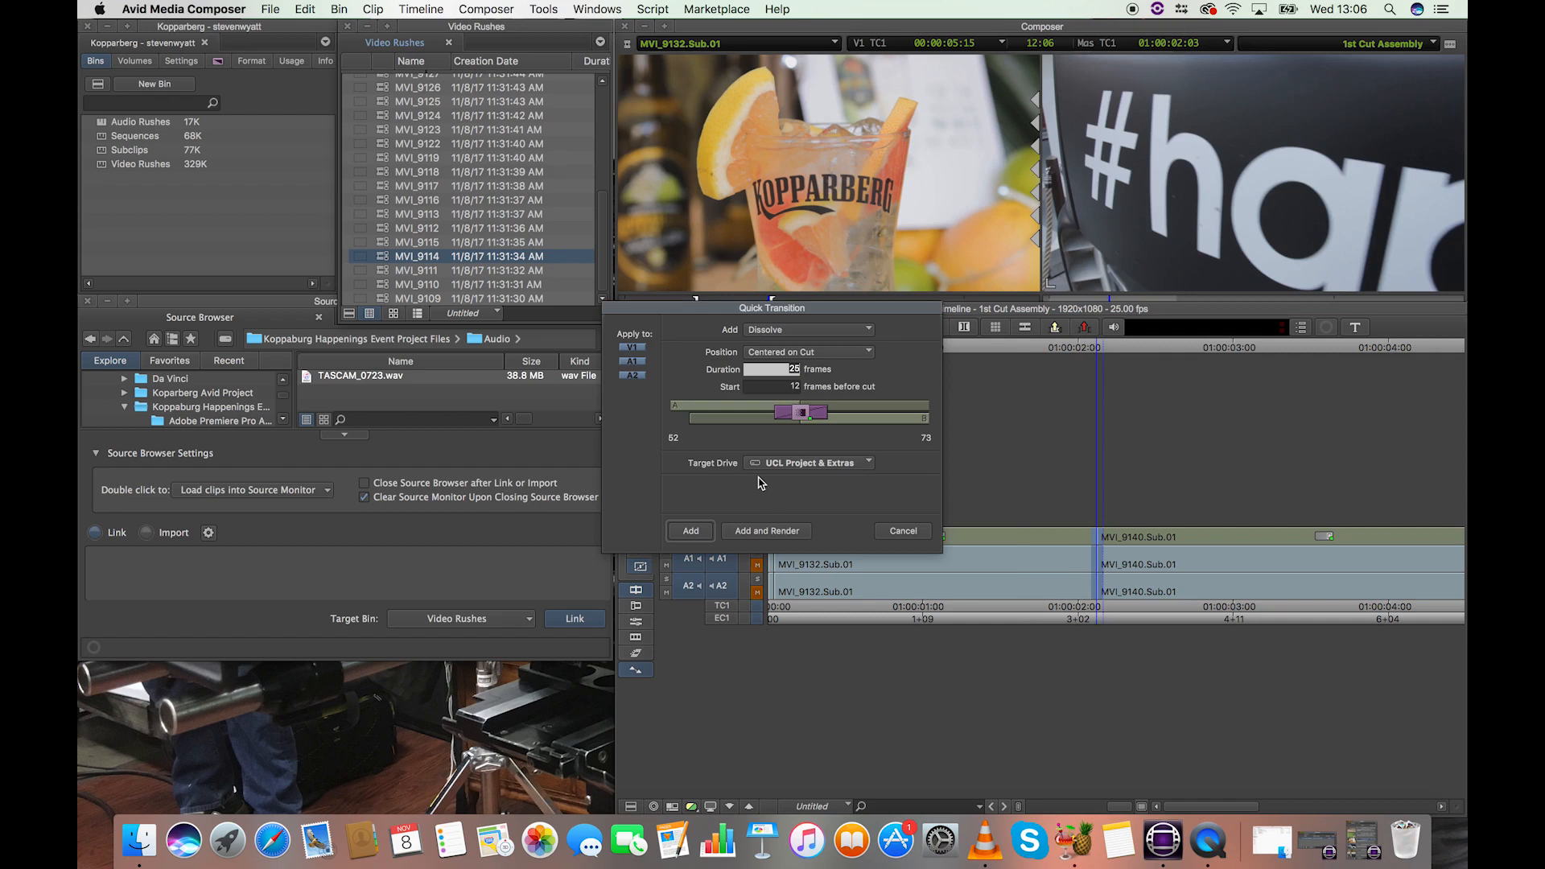
left_click_drag(843, 313, 862, 194)
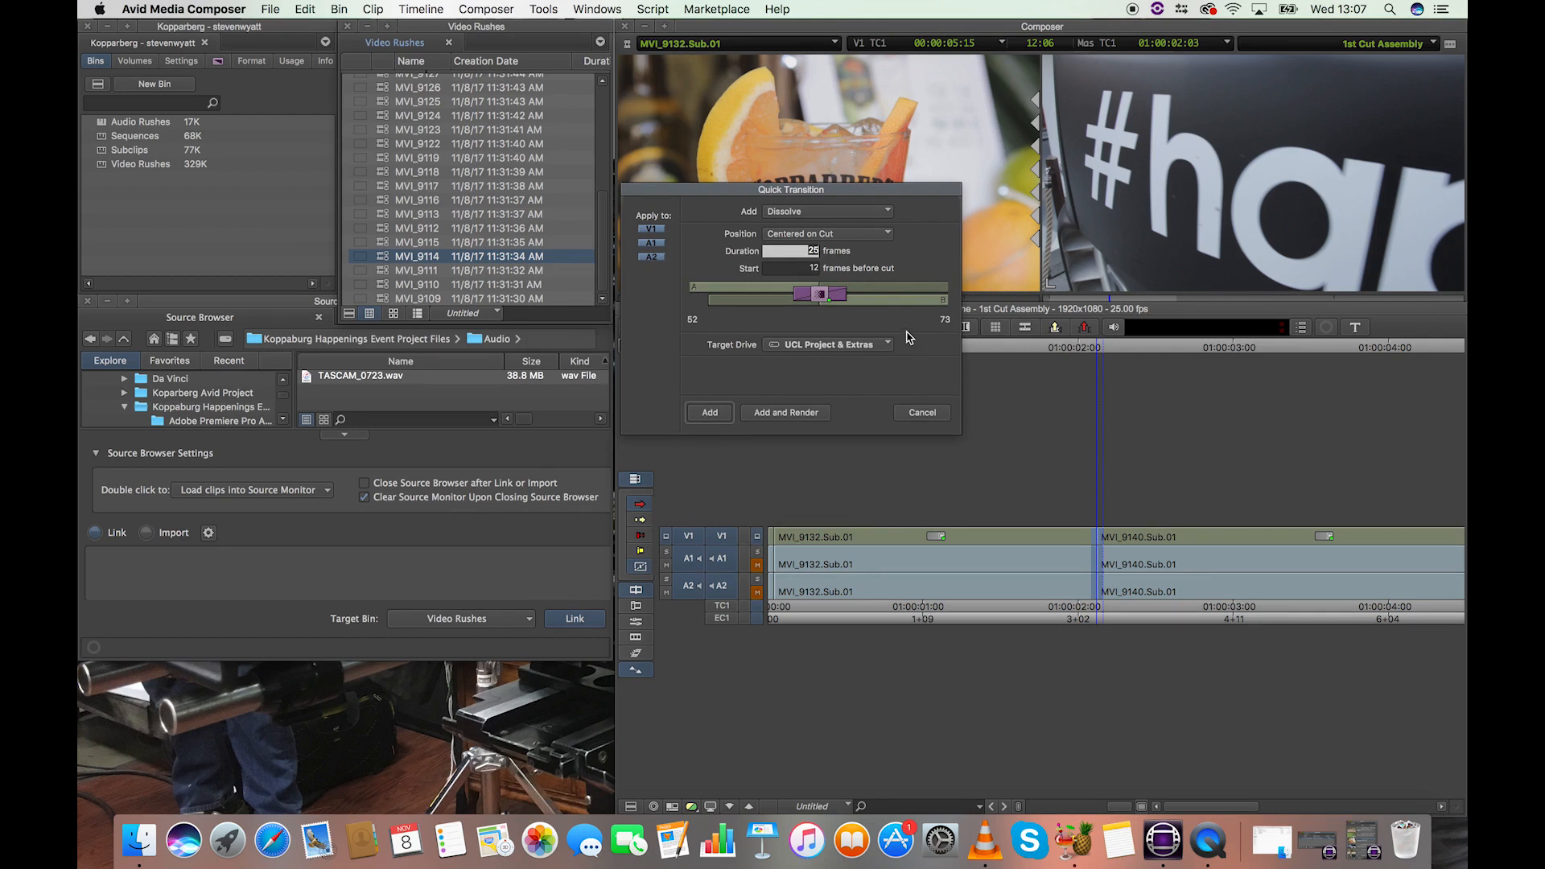
left_click(659, 244)
left_click(658, 229)
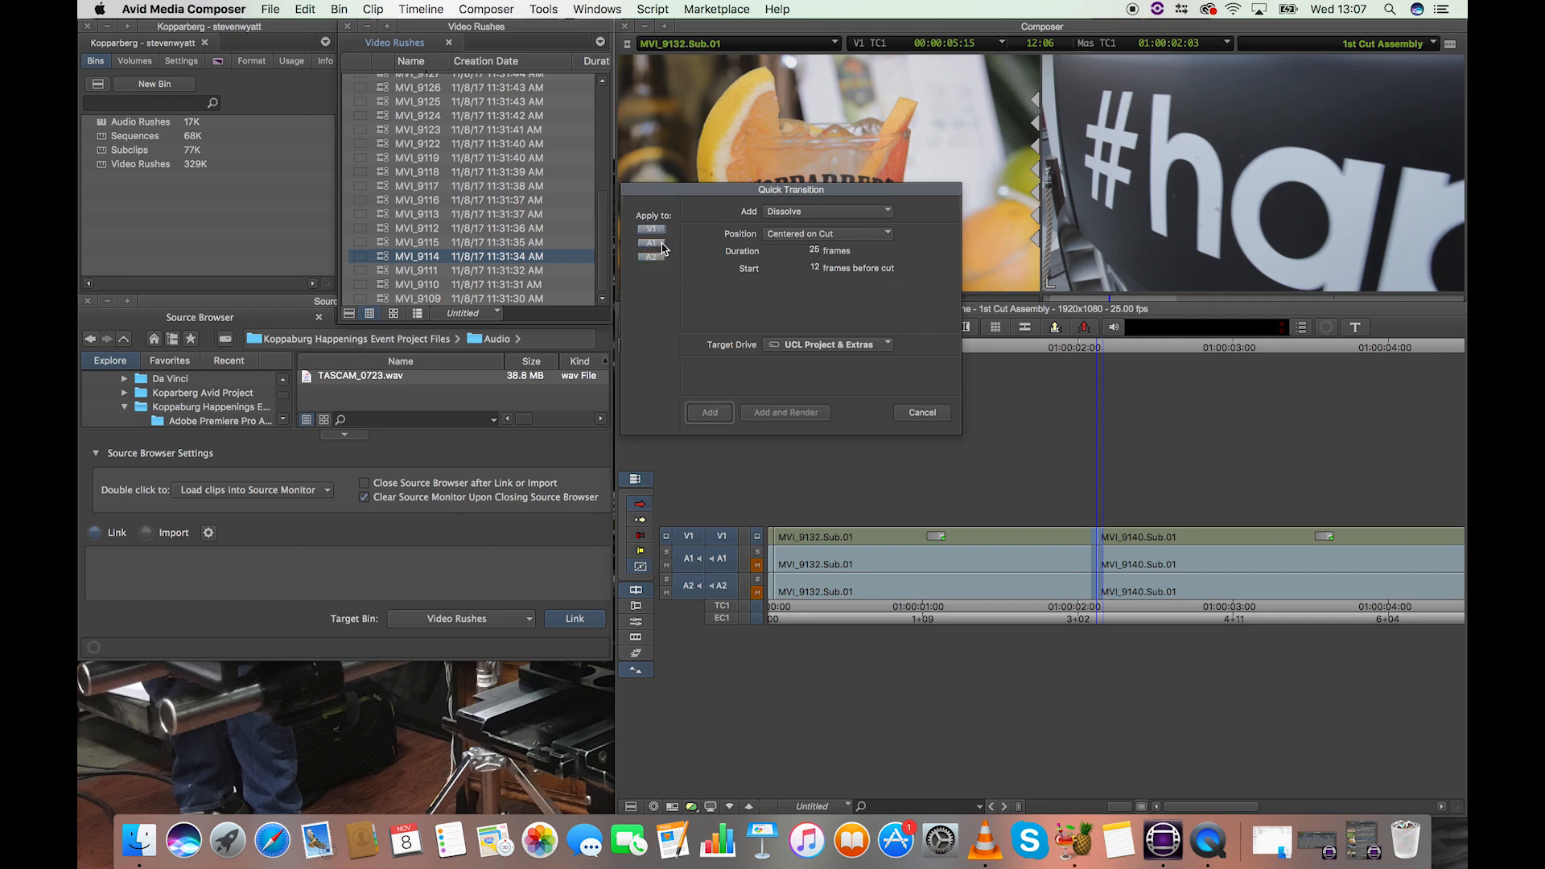
left_click(654, 230)
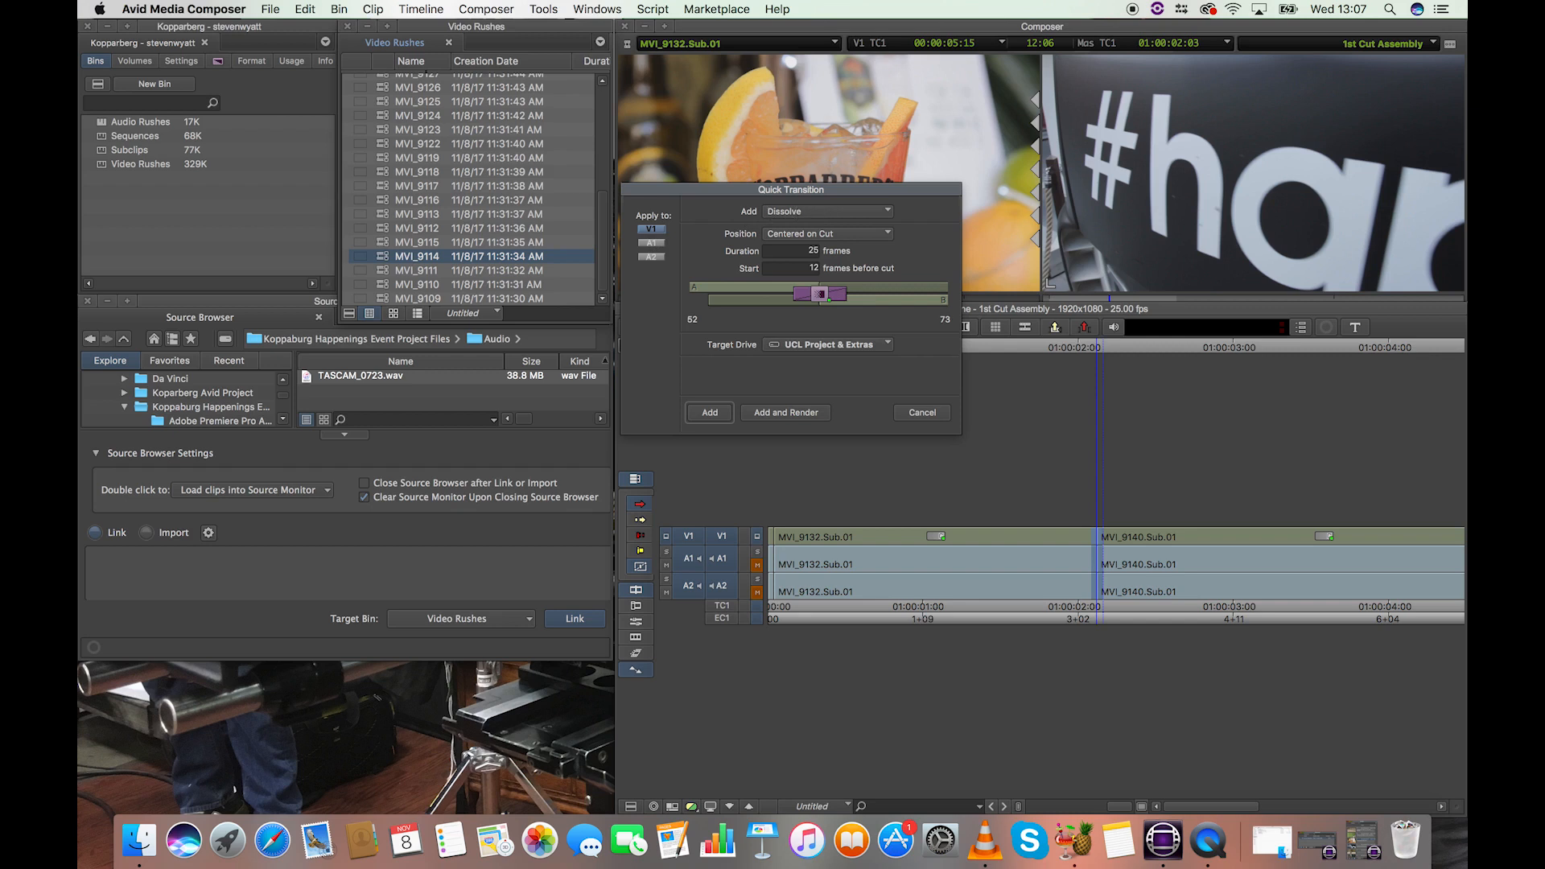
left_click(801, 214)
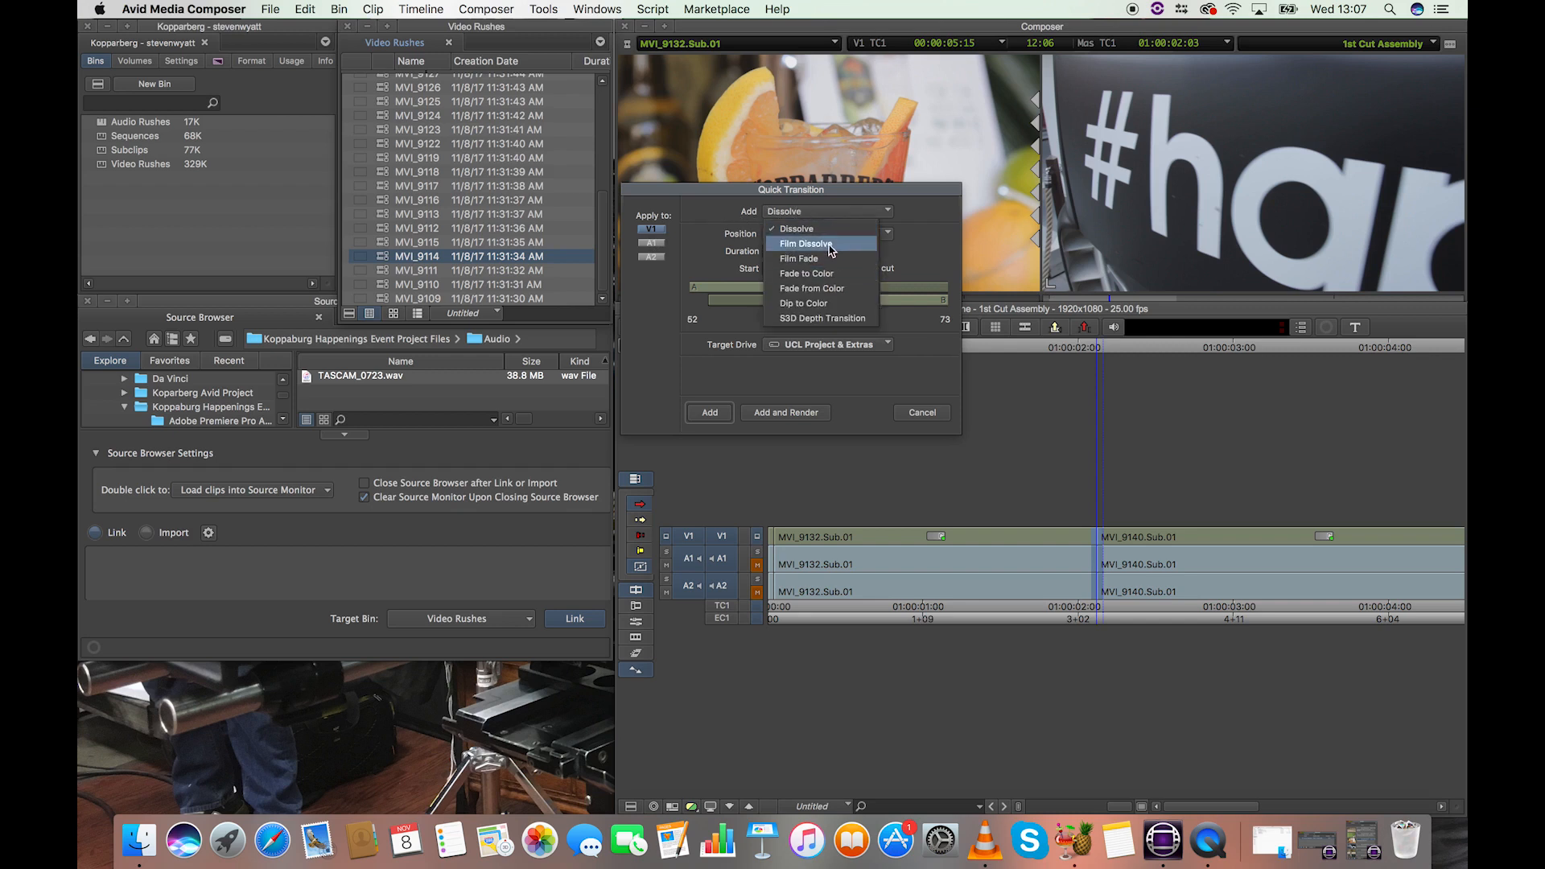
left_click(829, 245)
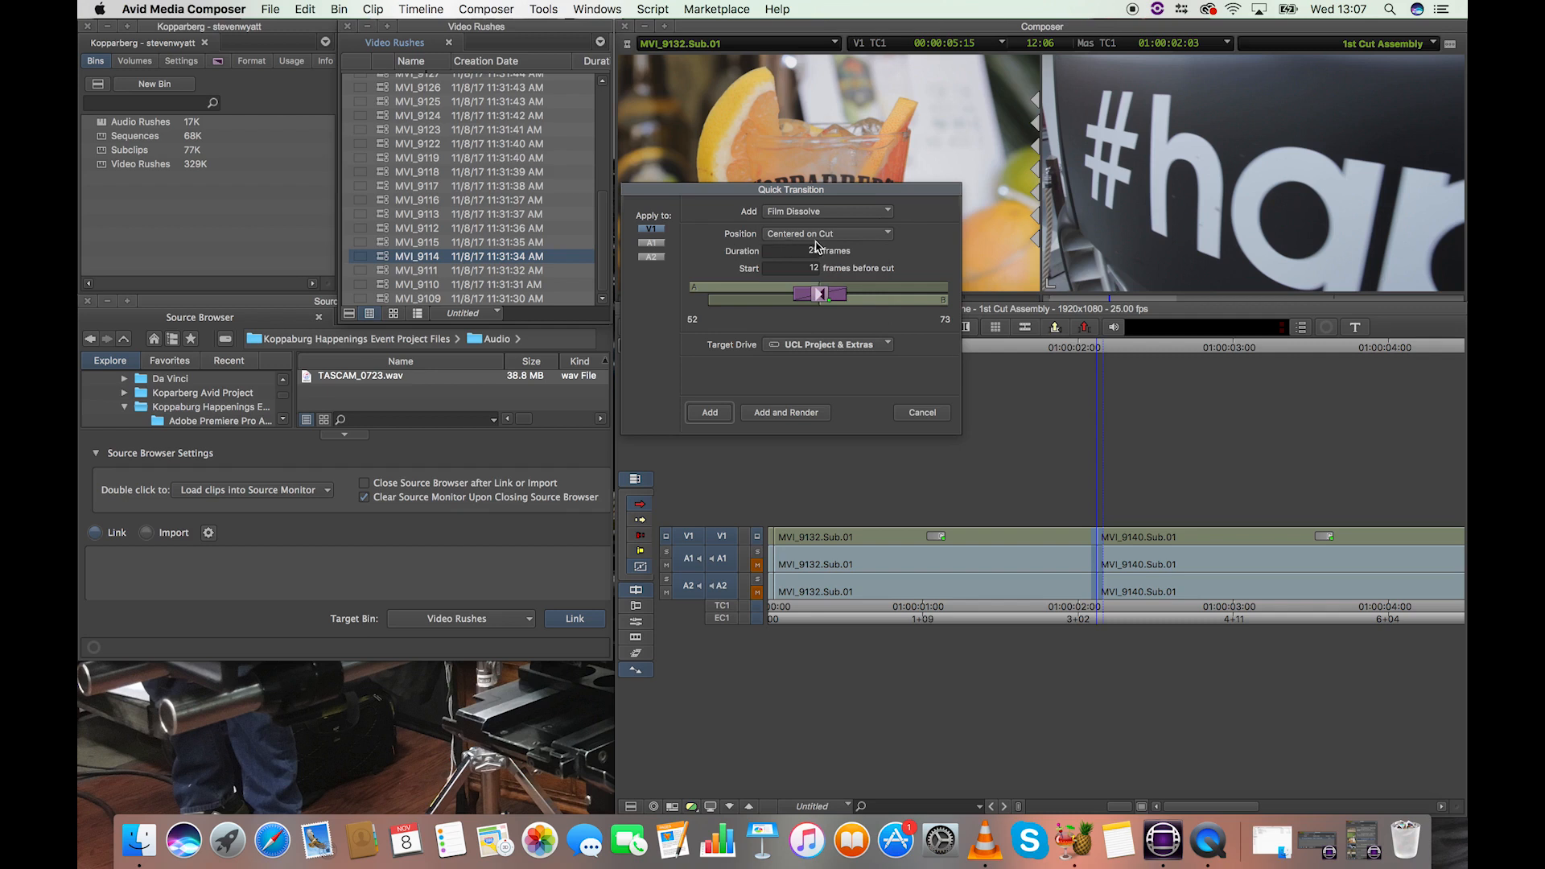
Try several dissolve positions, including Ending at Cut, Centered on Cut and a custom offset.
left_click_drag(819, 297, 809, 295)
left_click(815, 236)
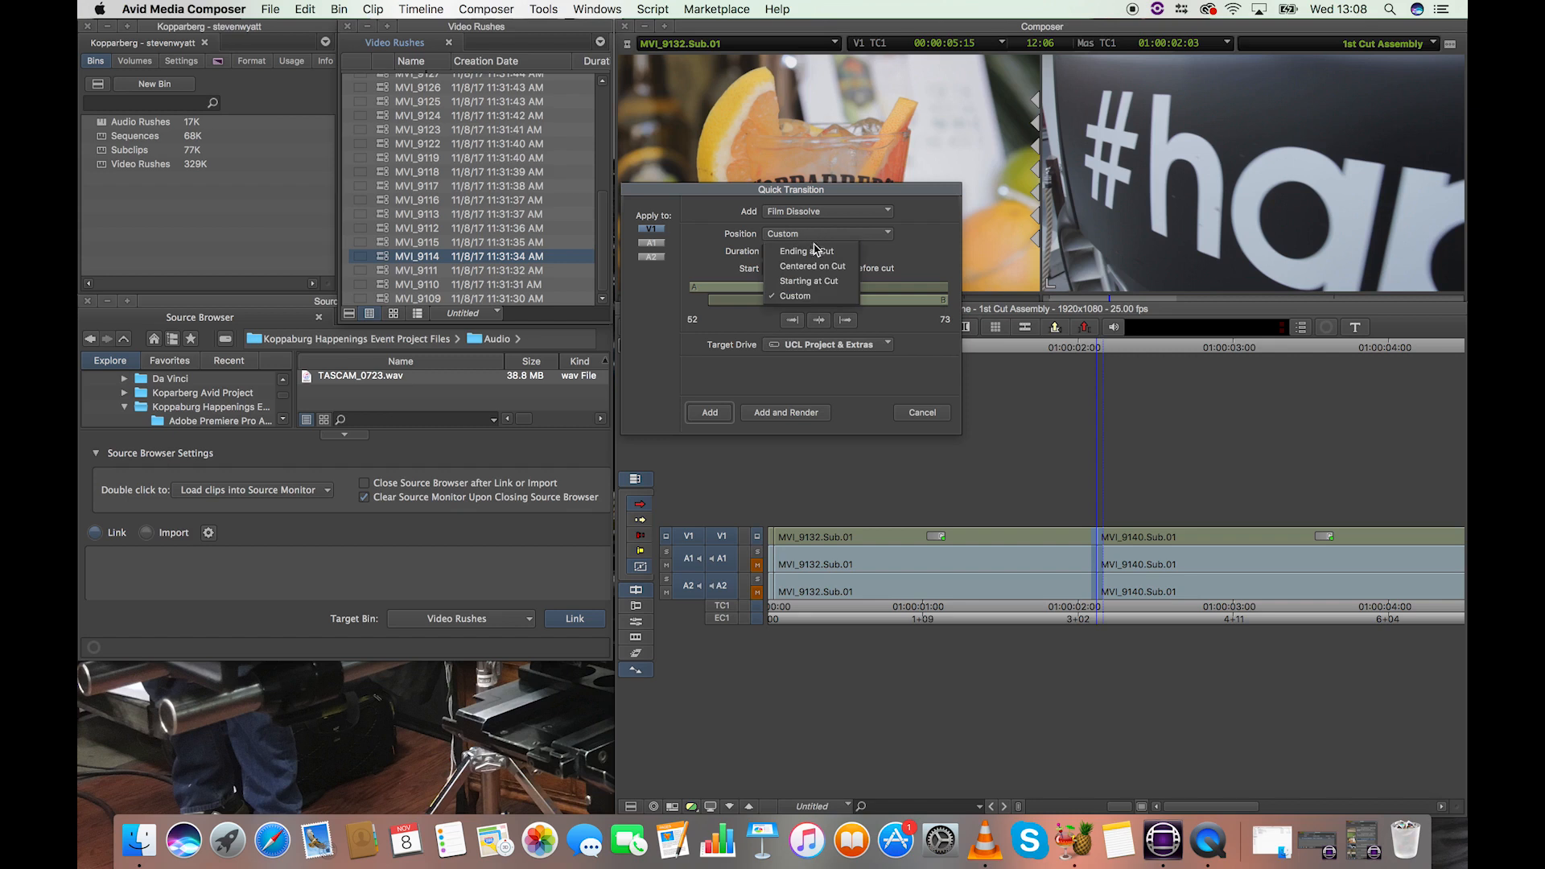
left_click(815, 266)
left_click(829, 239)
left_click(827, 252)
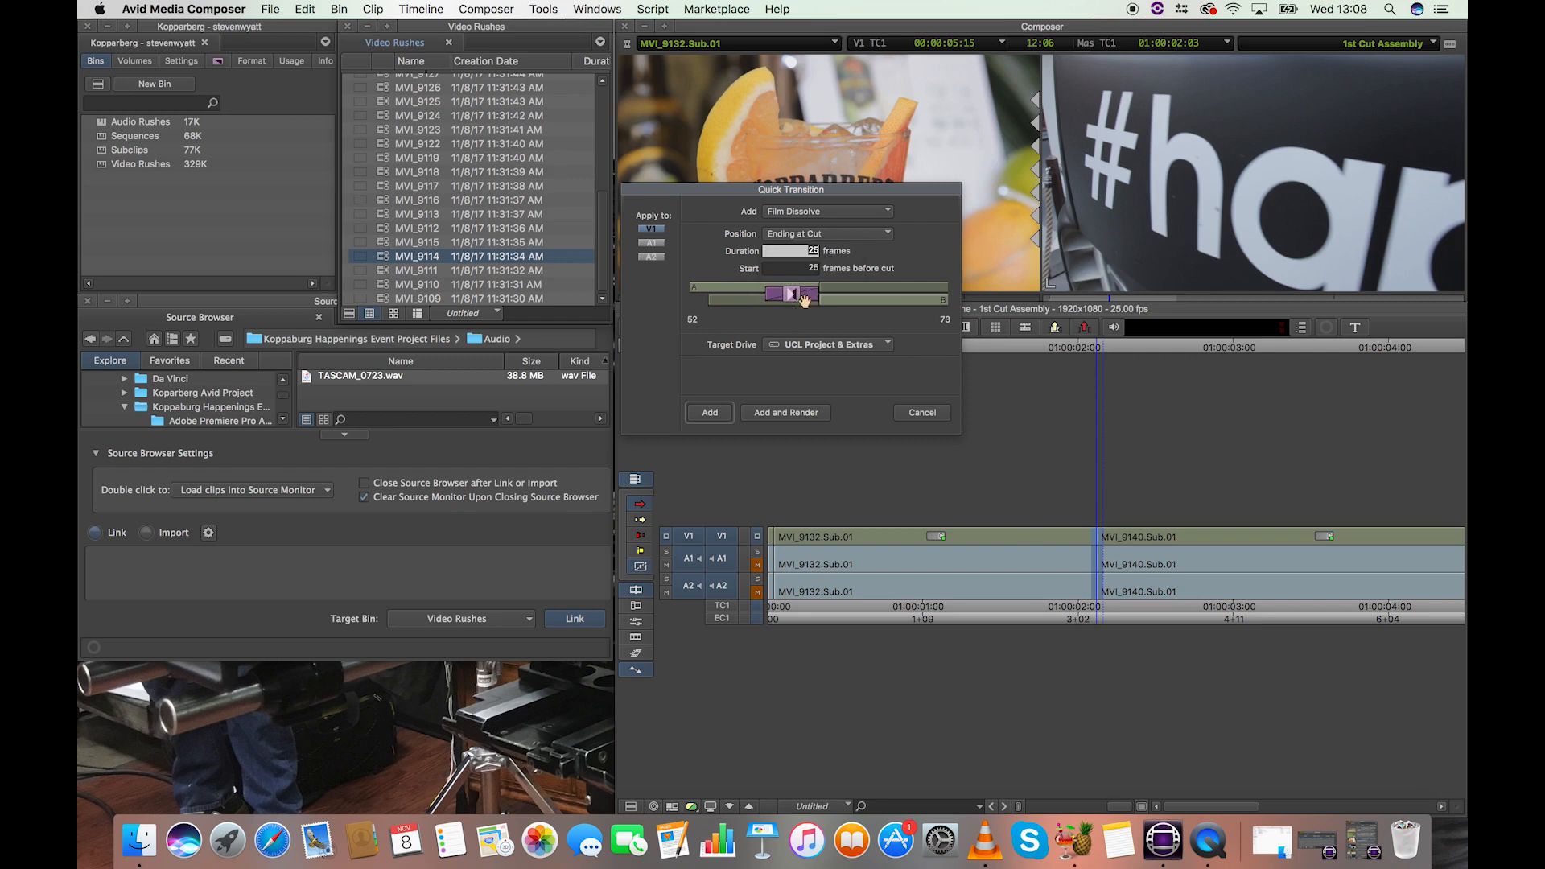
left_click(805, 235)
left_click(807, 248)
left_click(816, 237)
left_click(827, 284)
left_click(821, 235)
left_click(819, 296)
left_click(825, 232)
left_click(809, 250)
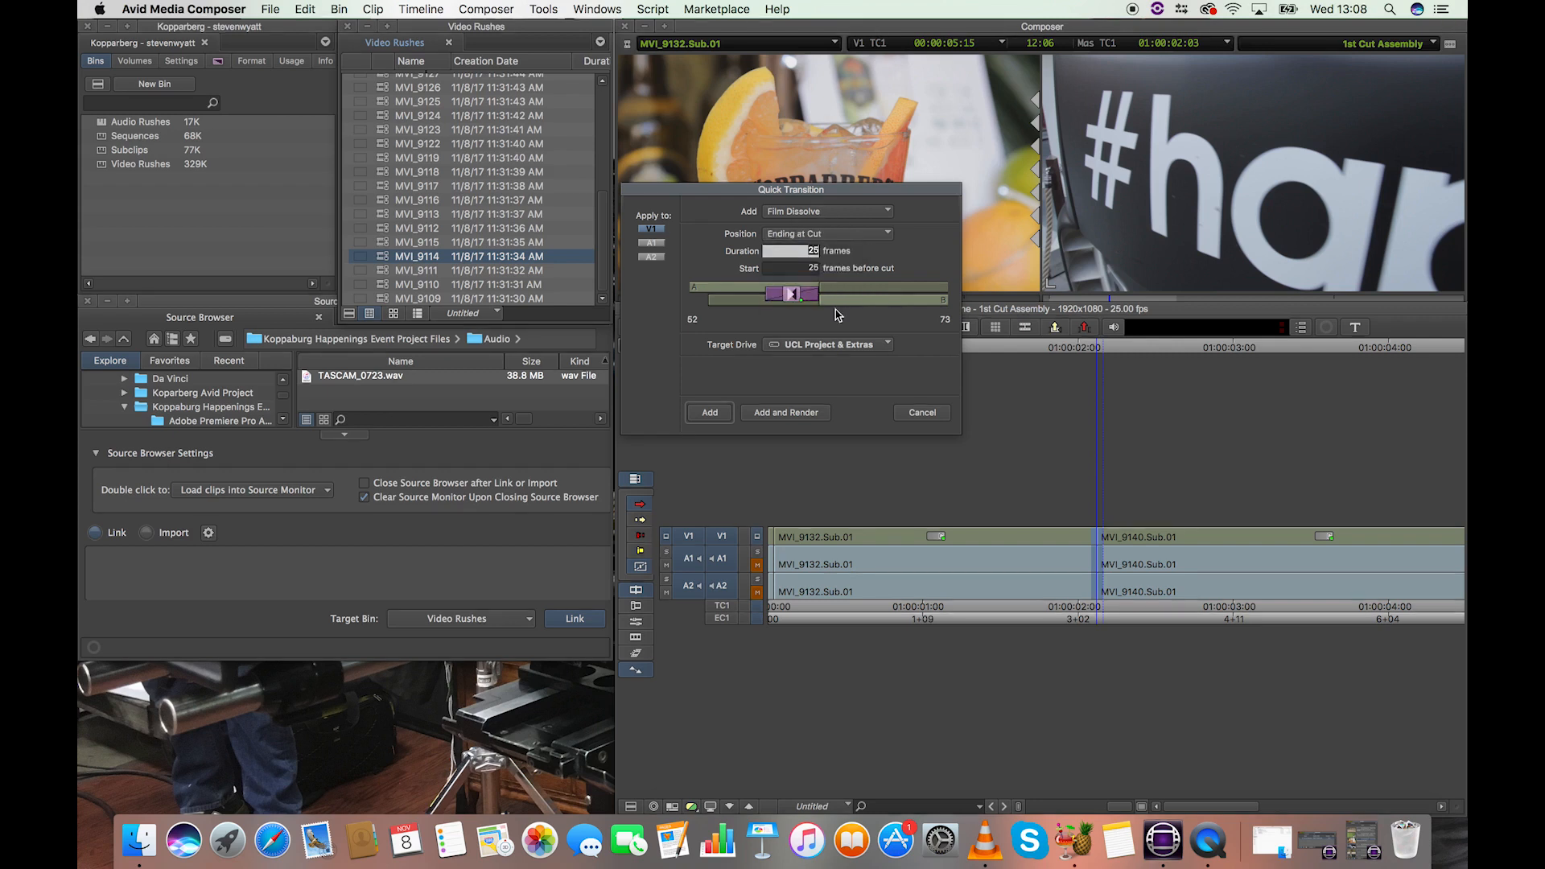
mouse_move(815, 298)
left_mouse_down()
mouse_move(865, 298)
mouse_move(769, 299)
mouse_move(800, 298)
left_mouse_up()
Set the dissolve's duration to 60 frames, starting 30 frames before the cut, and add it with rendering.
double_click(814, 252)
type("60")
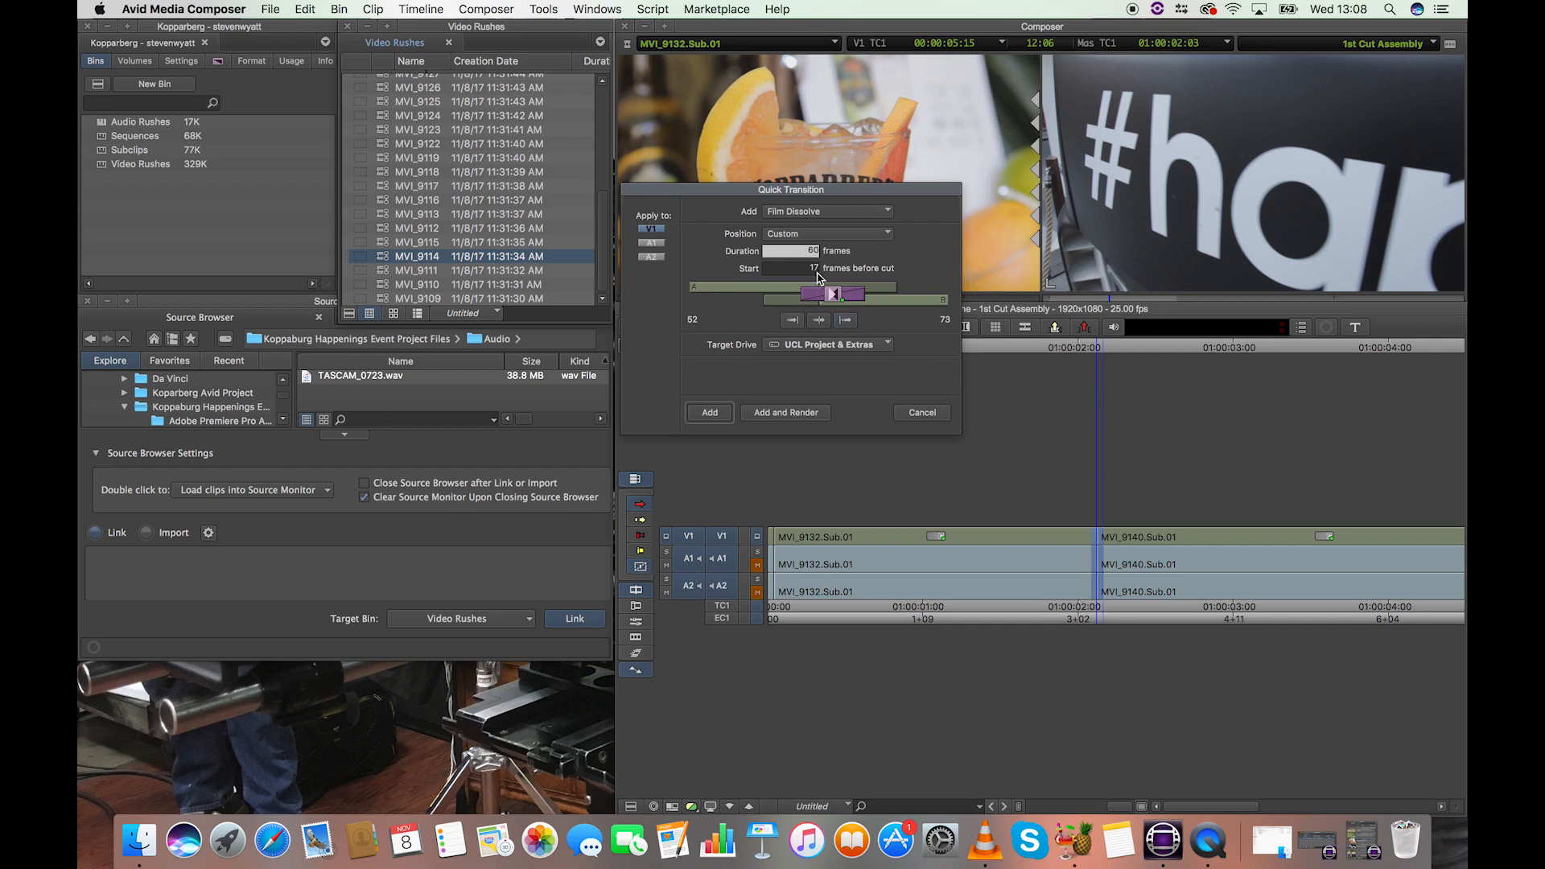
key("Tab")
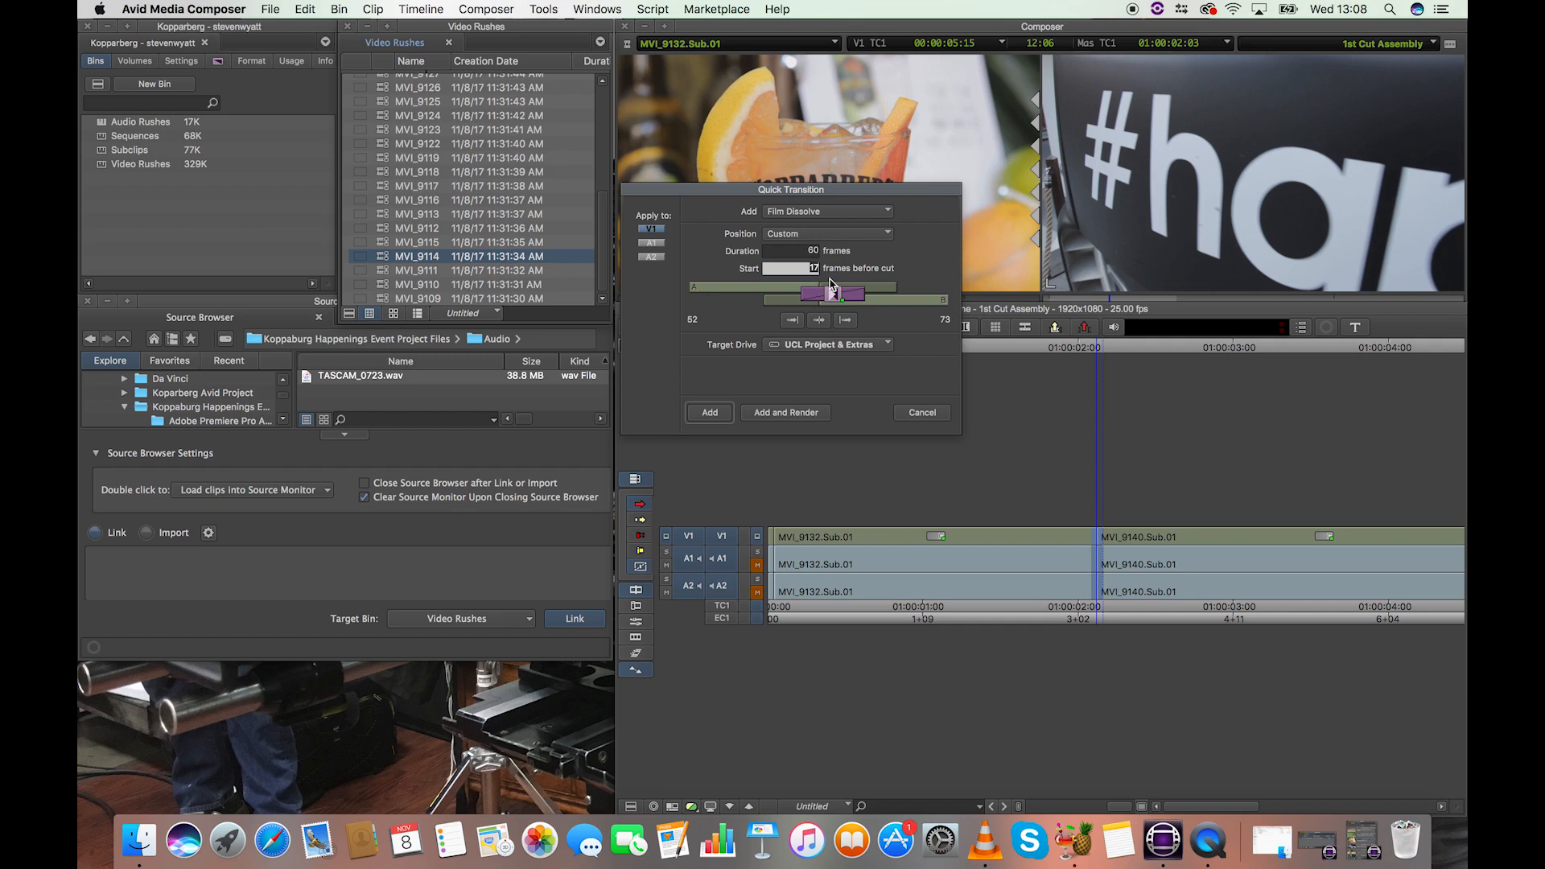
type("30")
left_click(706, 415)
left_click(805, 416)
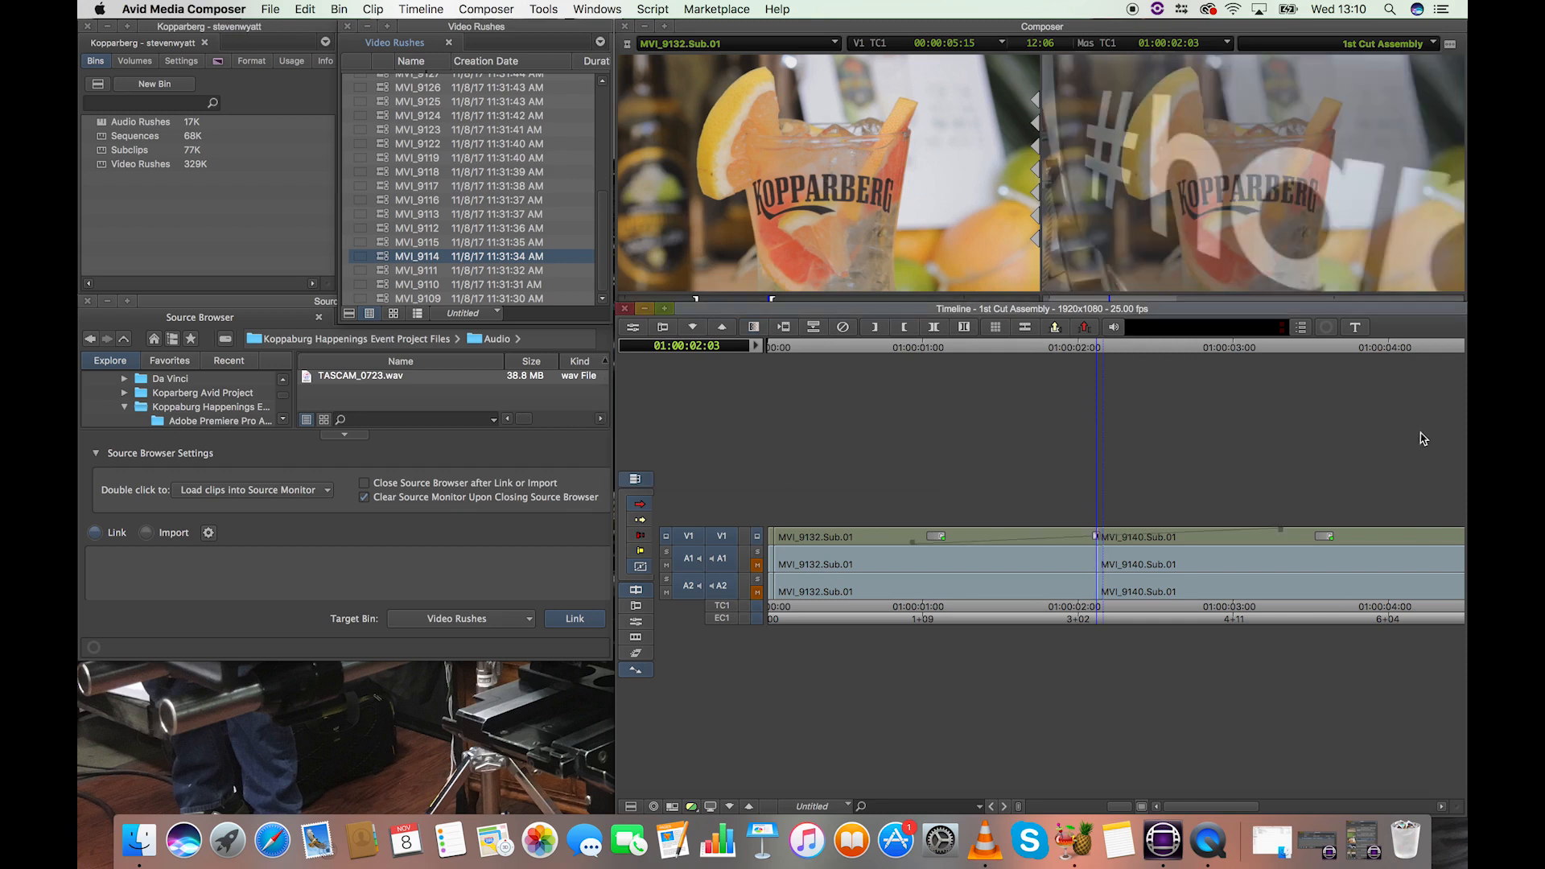
Play back the first two clips from about 01:00:00:10 to check the dissolve.
left_click_drag(1074, 349, 832, 354)
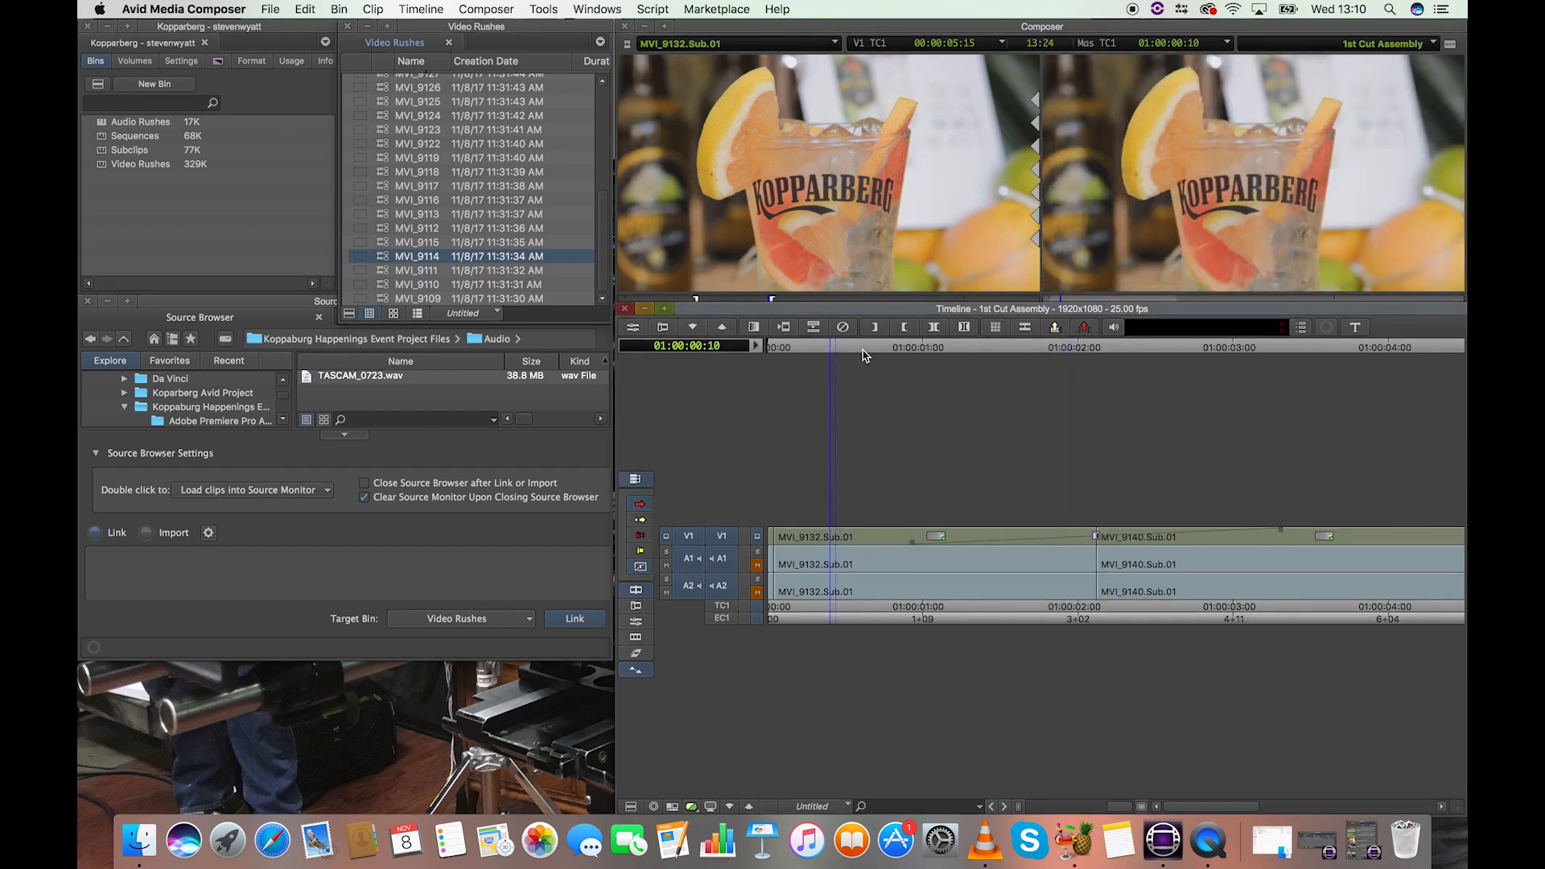
key("super+bracketleft")
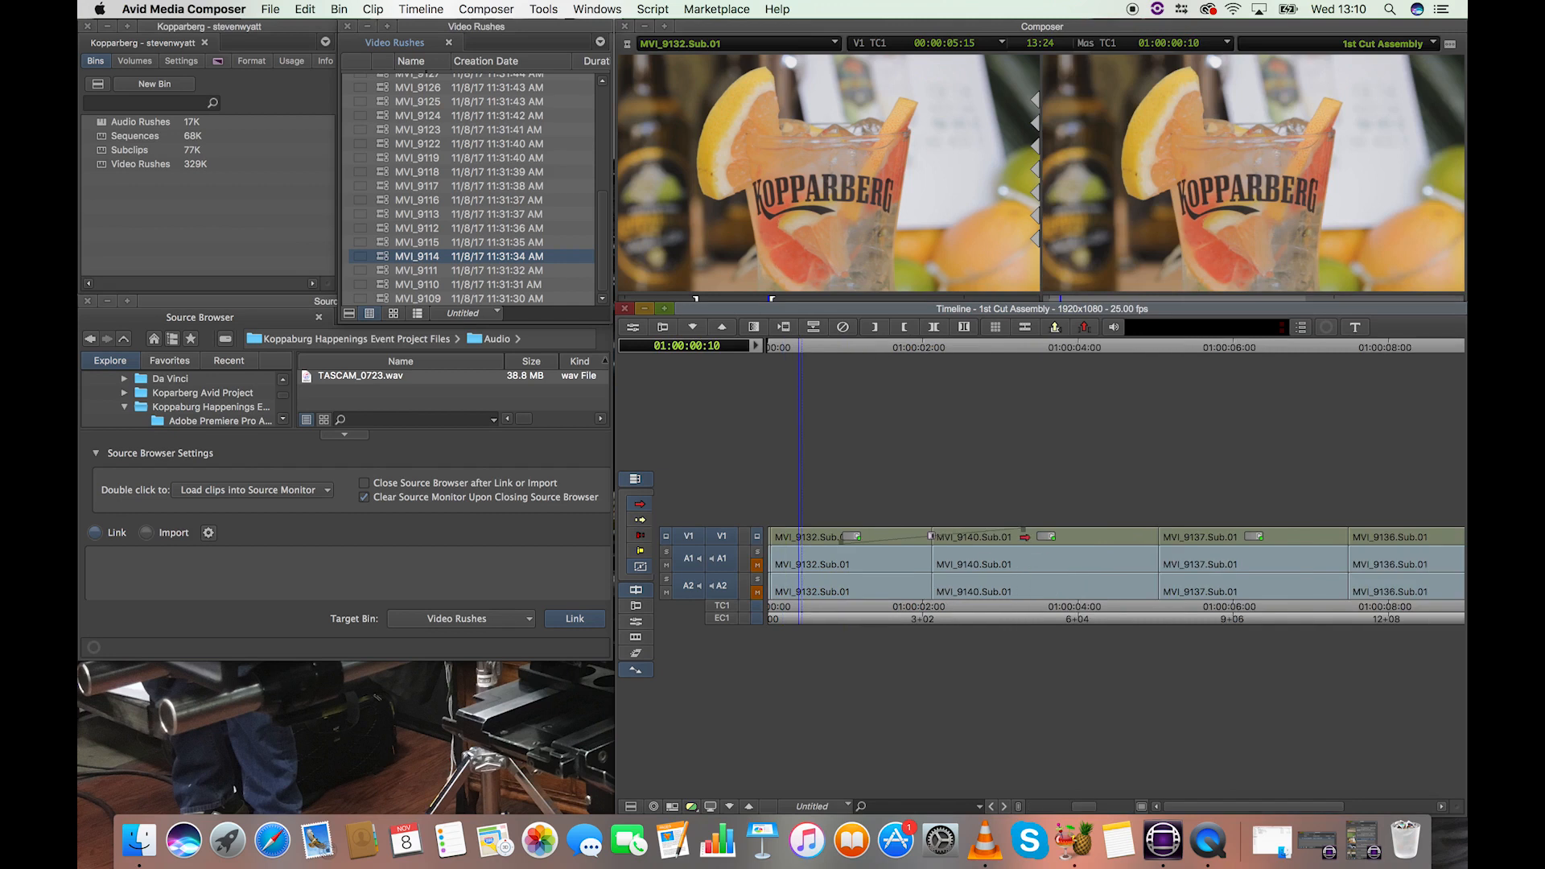
key("space")
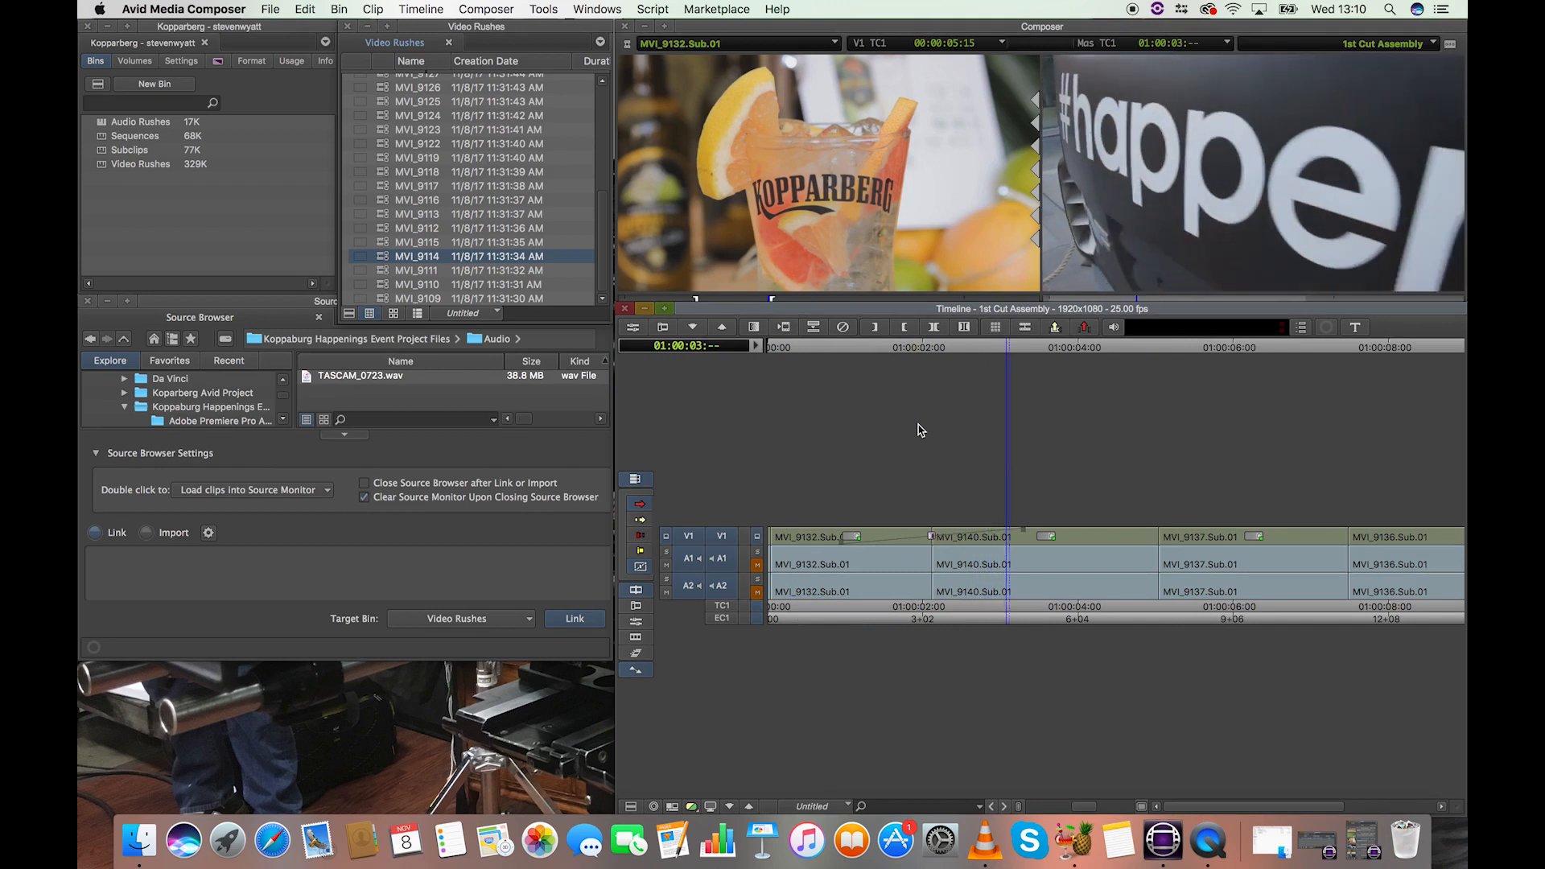
key("space")
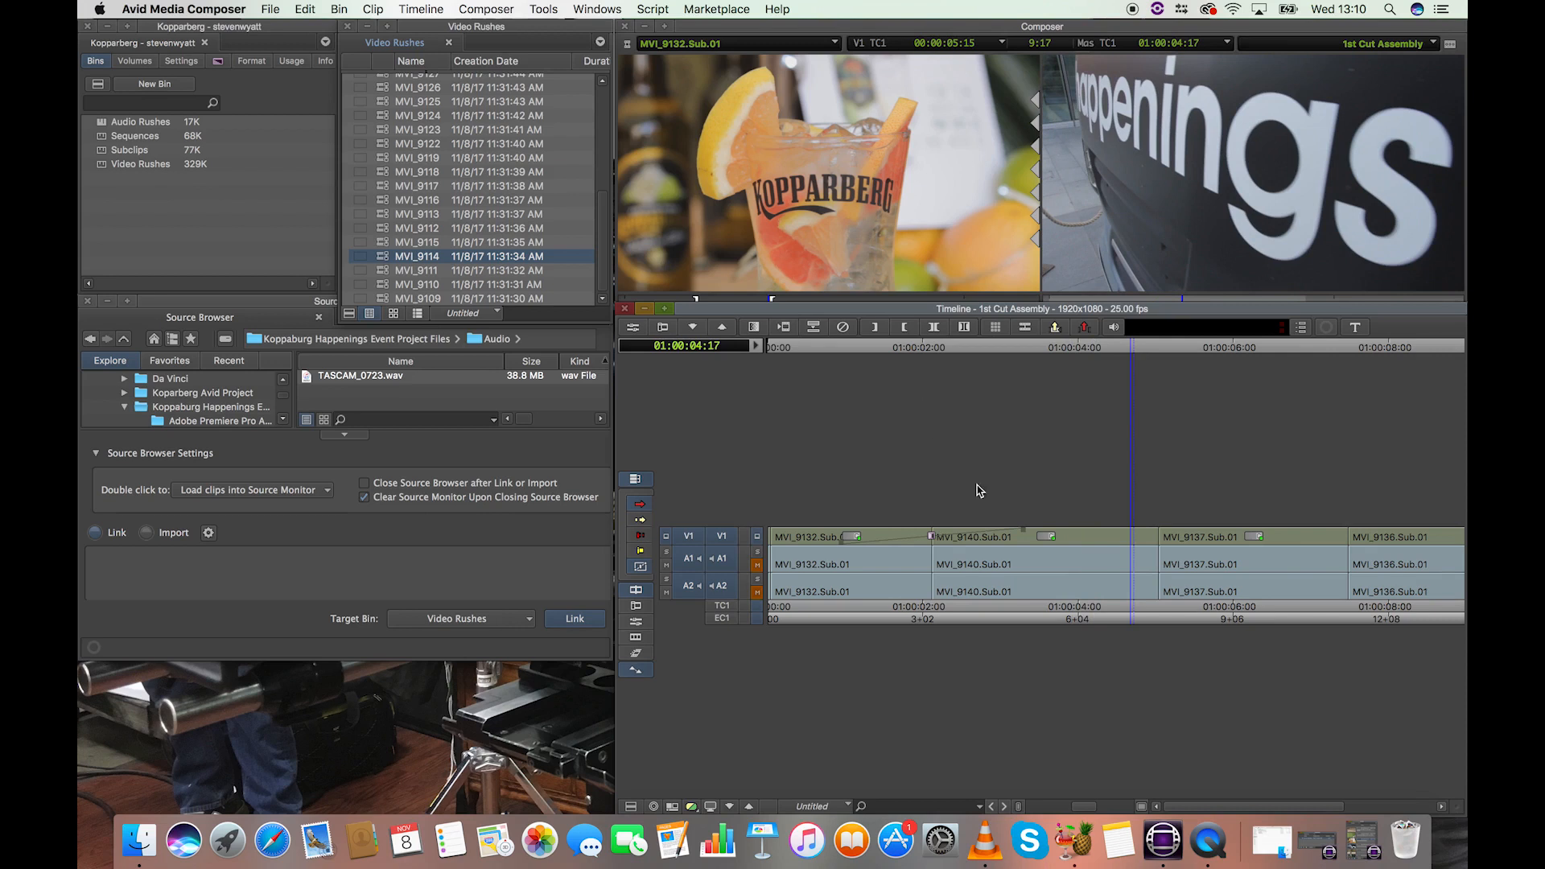
Shorten the transition at the first cut to about 30 frames and render it on V1, A1 and A2.
left_click_drag(916, 348, 932, 347)
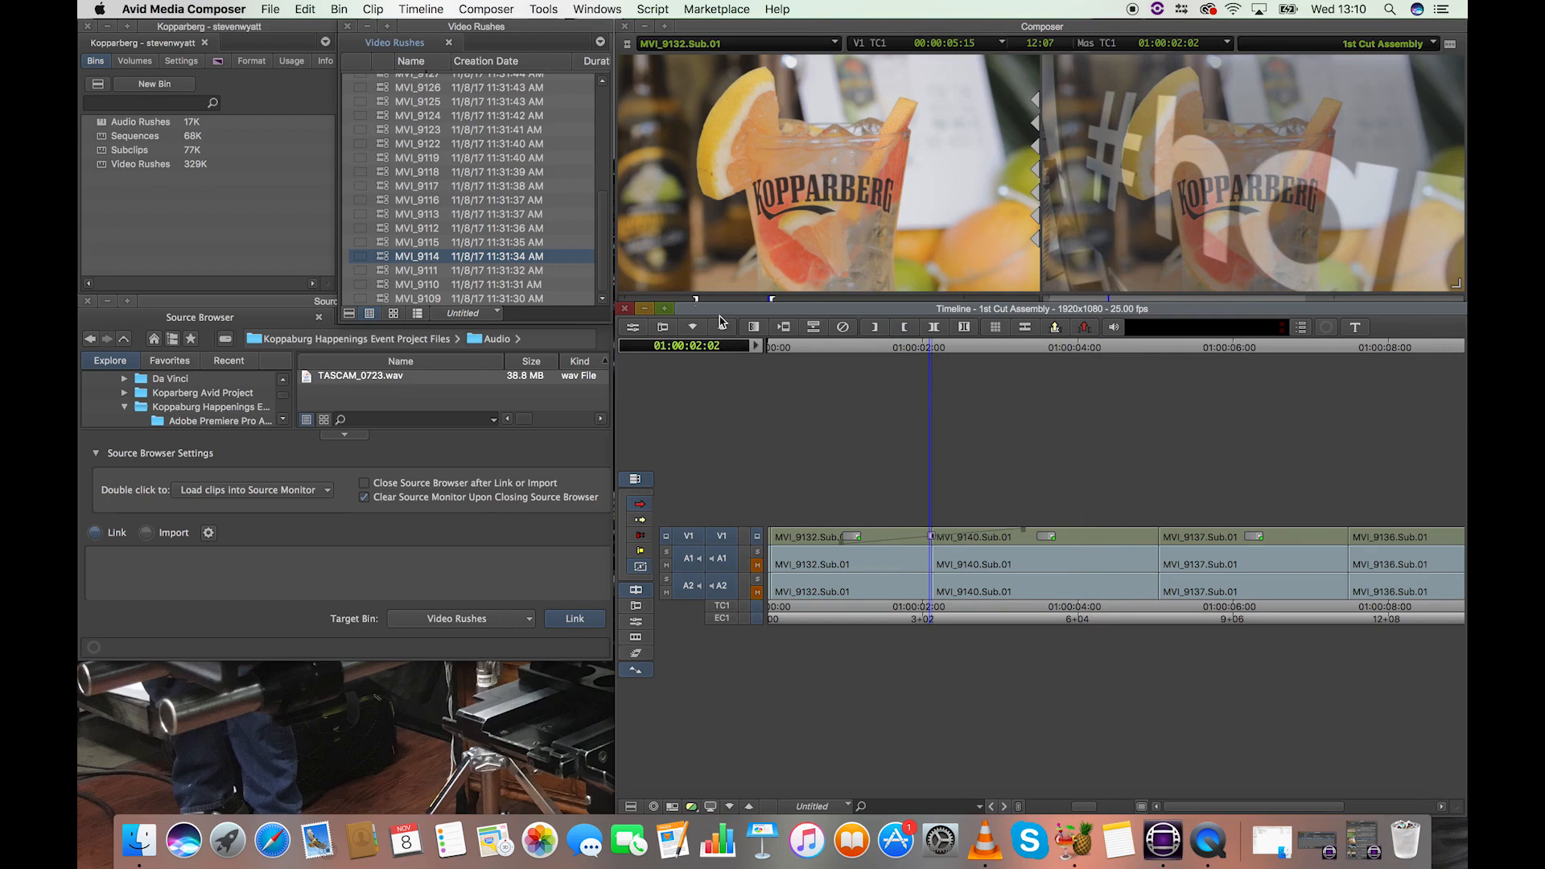
left_click(755, 333)
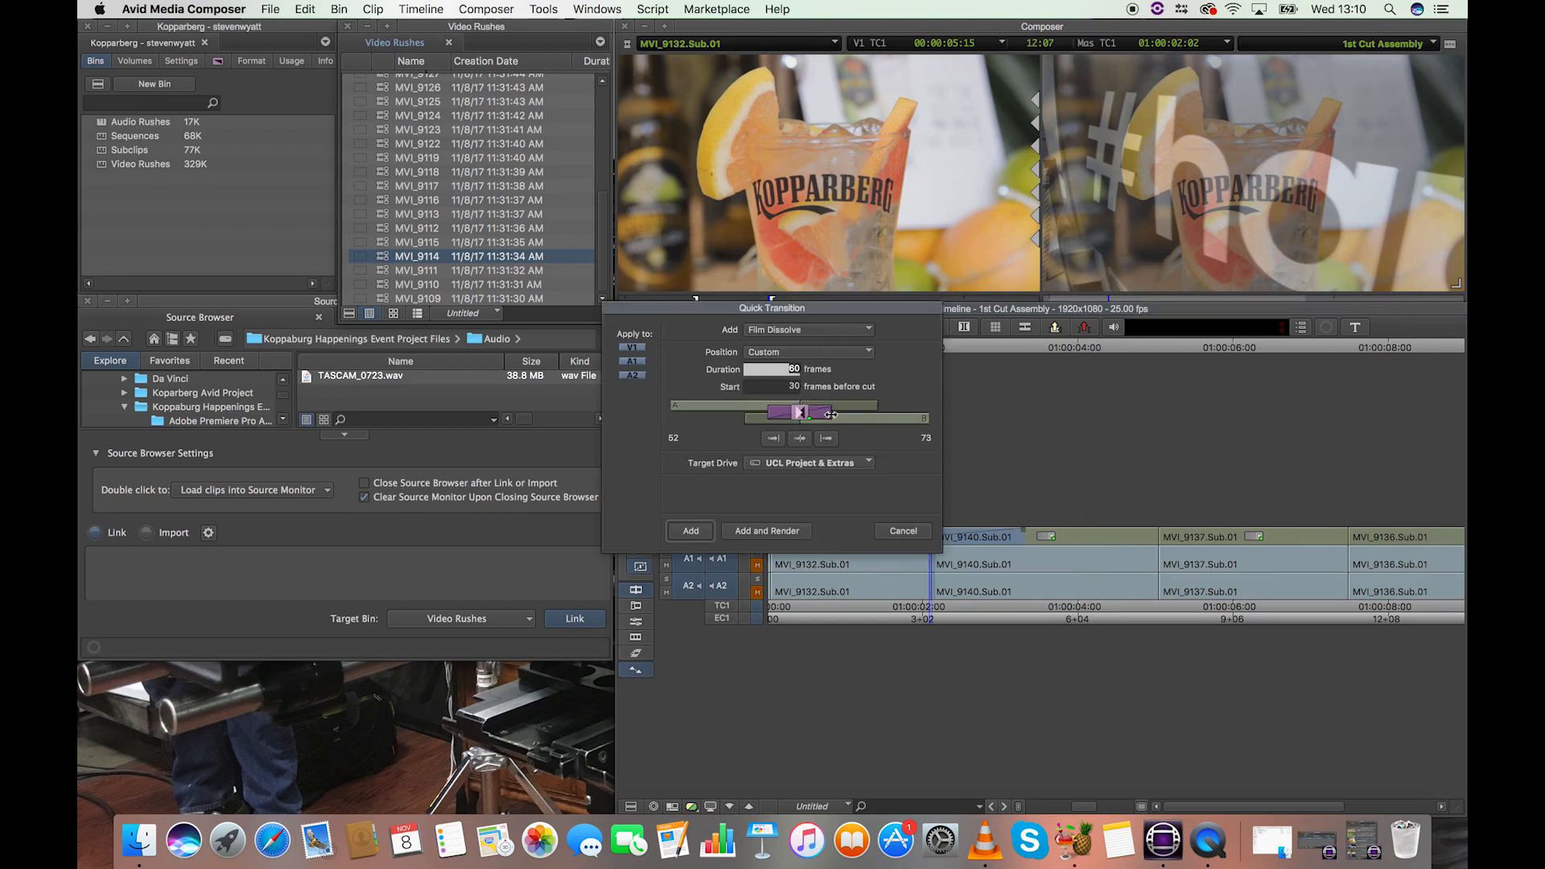
left_click_drag(831, 414, 793, 414)
left_click(785, 533)
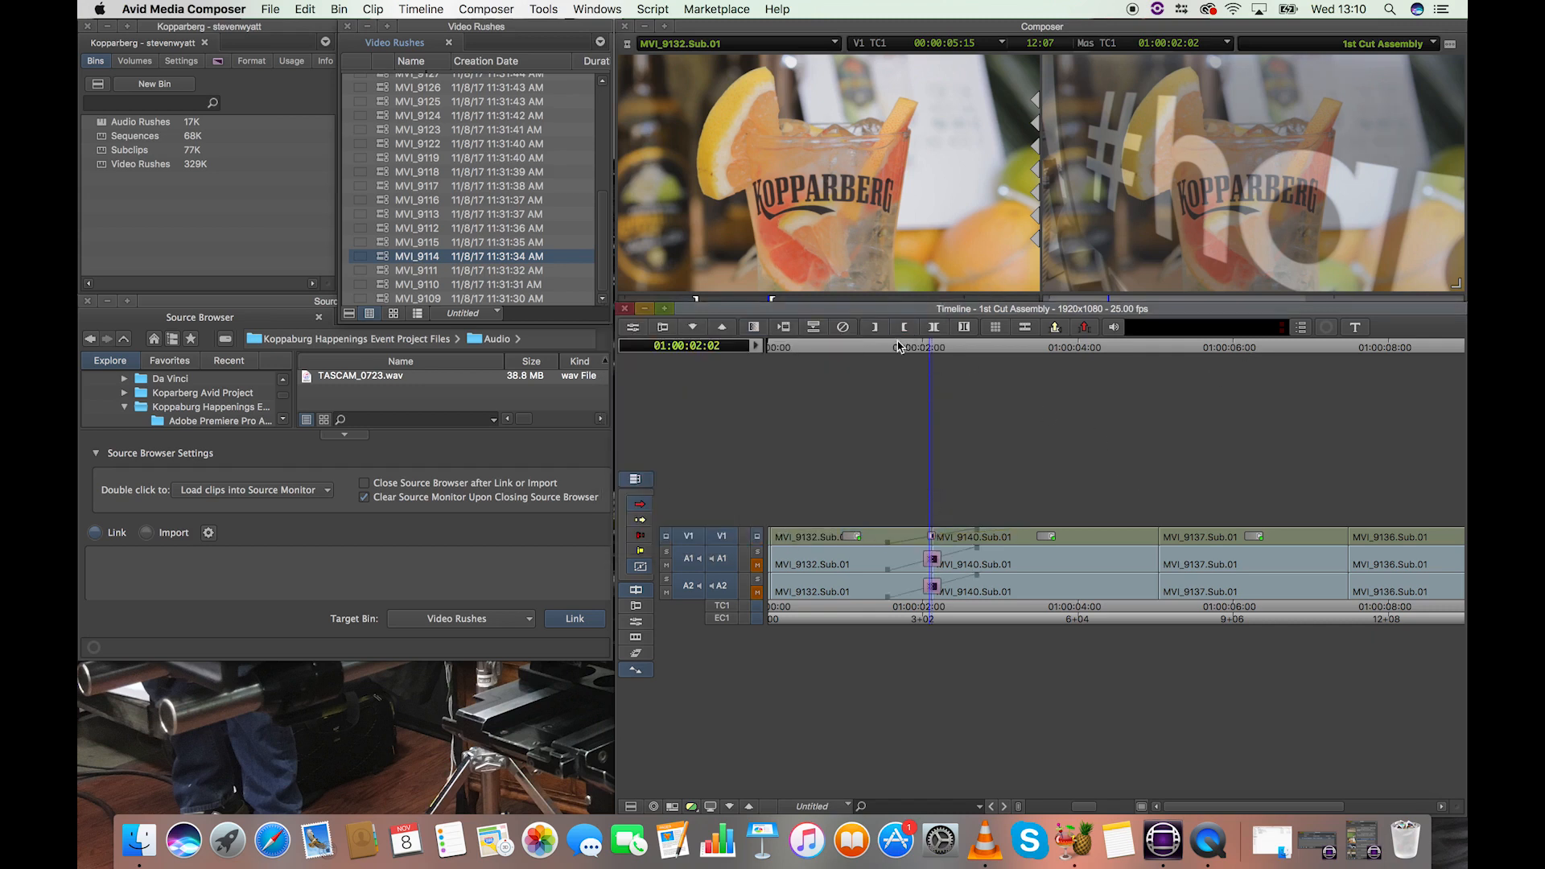
Play back the first cut repeatedly to review the shortened video and audio dissolves.
left_click_drag(895, 345, 843, 347)
key("space")
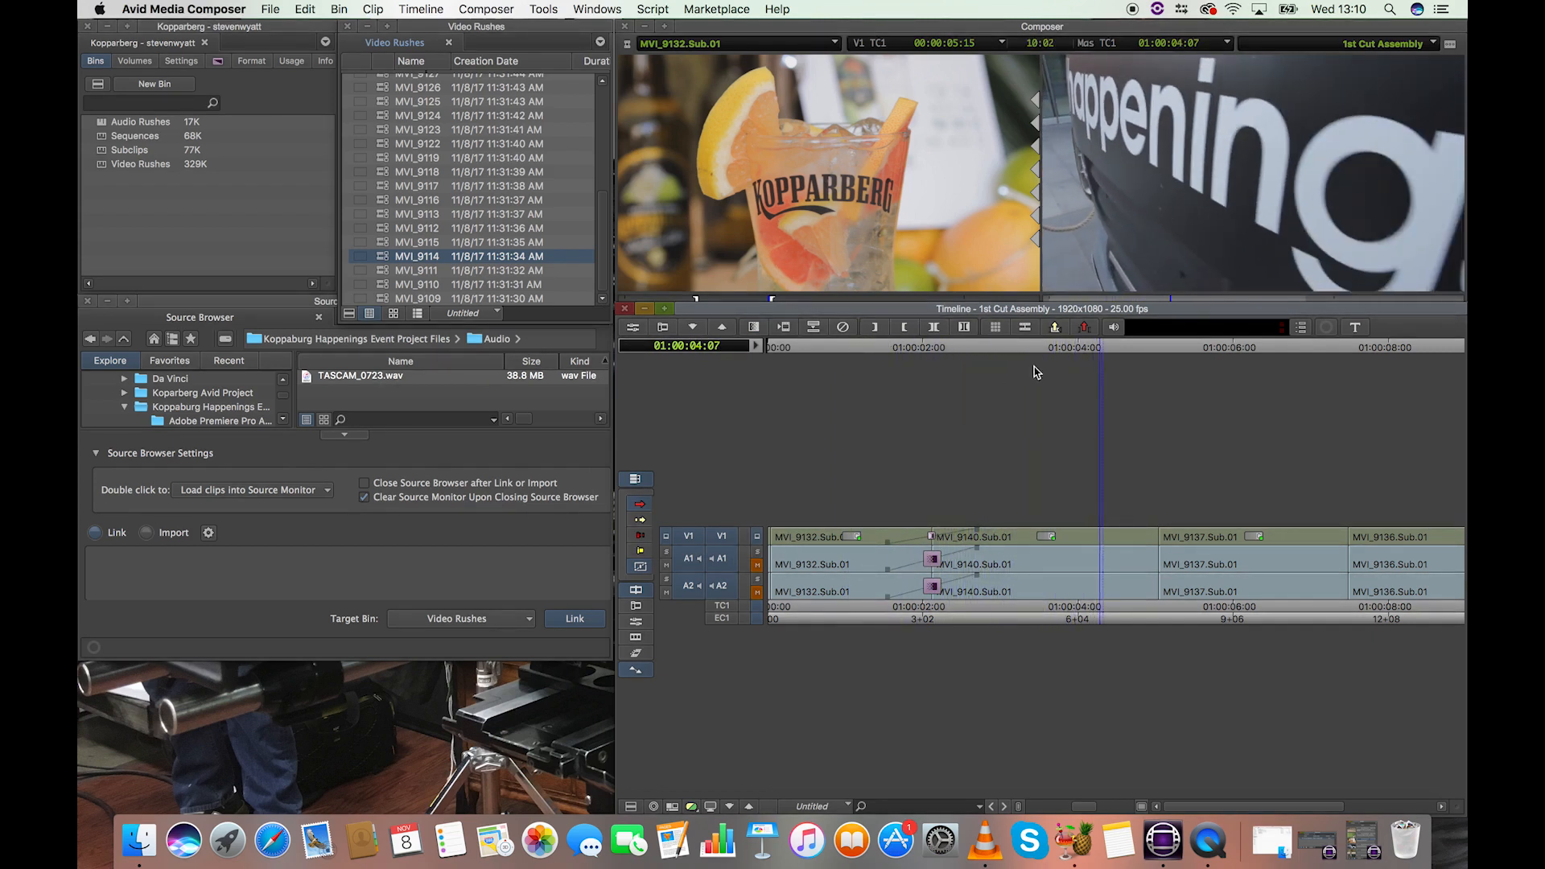
mouse_move(908, 349)
left_mouse_down()
mouse_move(840, 353)
mouse_move(924, 355)
mouse_move(855, 358)
mouse_move(881, 358)
left_mouse_up()
key("space")
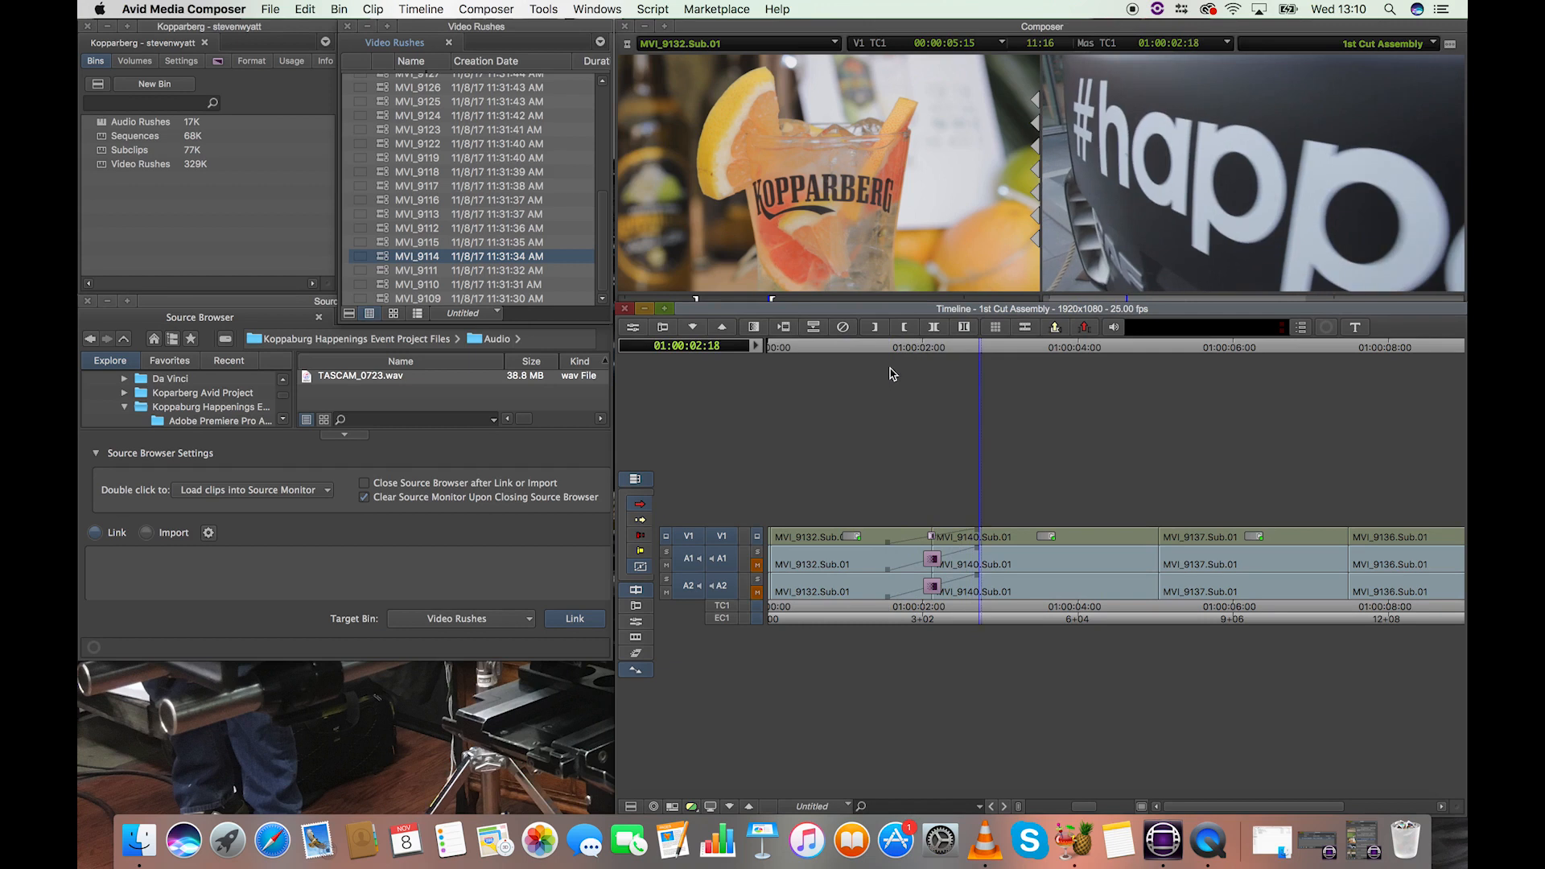
Remove the audio dissolves on A1 and A2 at the first cut.
left_click(933, 352)
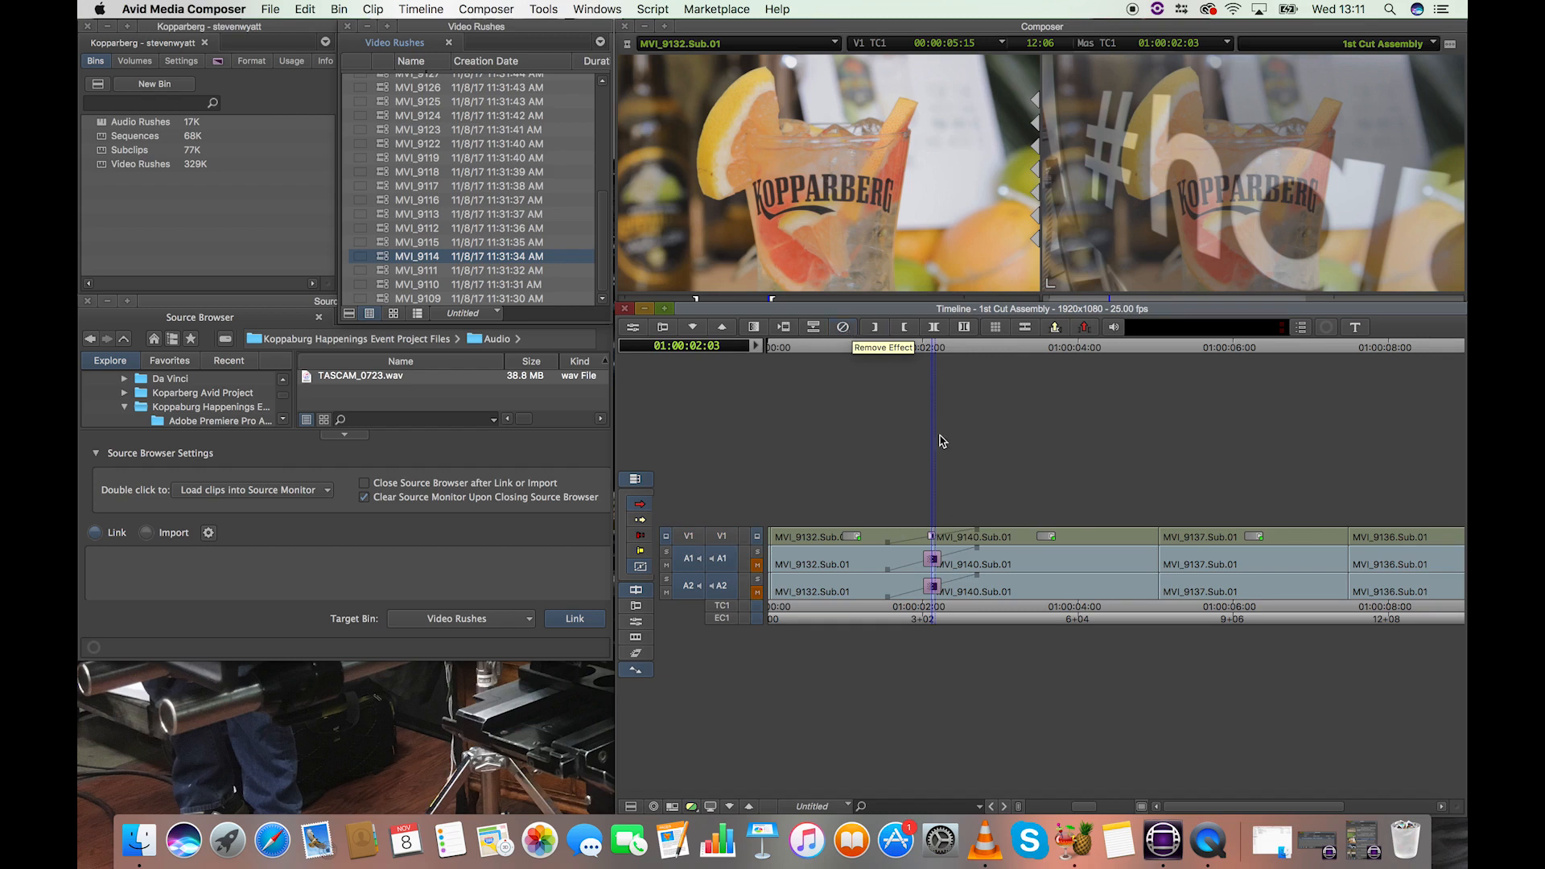
mouse_move(937, 349)
left_mouse_down()
mouse_move(977, 353)
mouse_move(936, 359)
left_mouse_up()
key("super+bracketright")
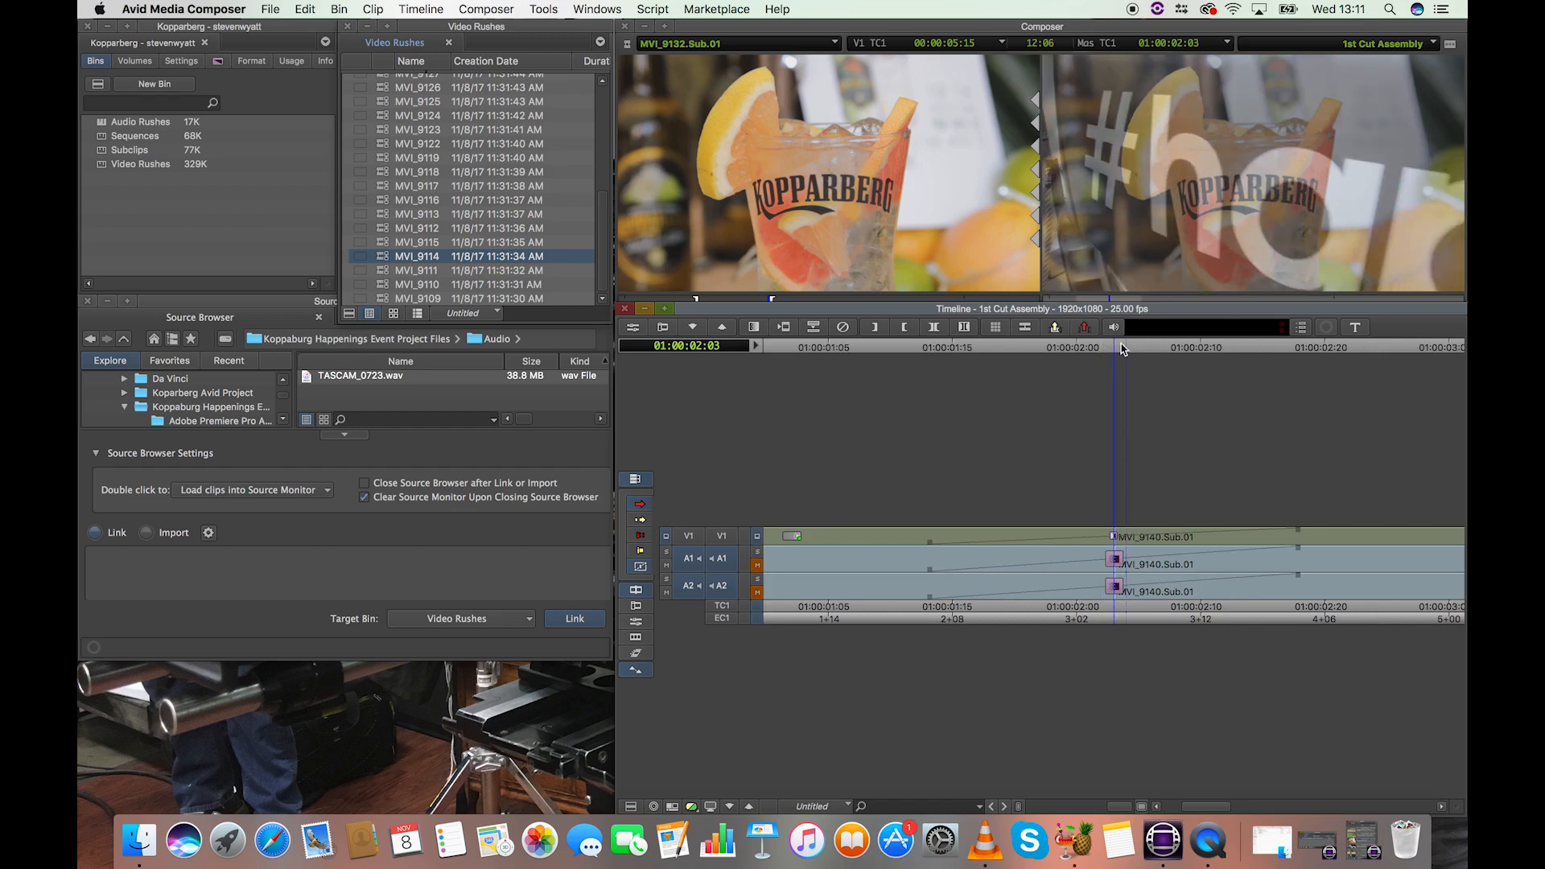
left_click(843, 328)
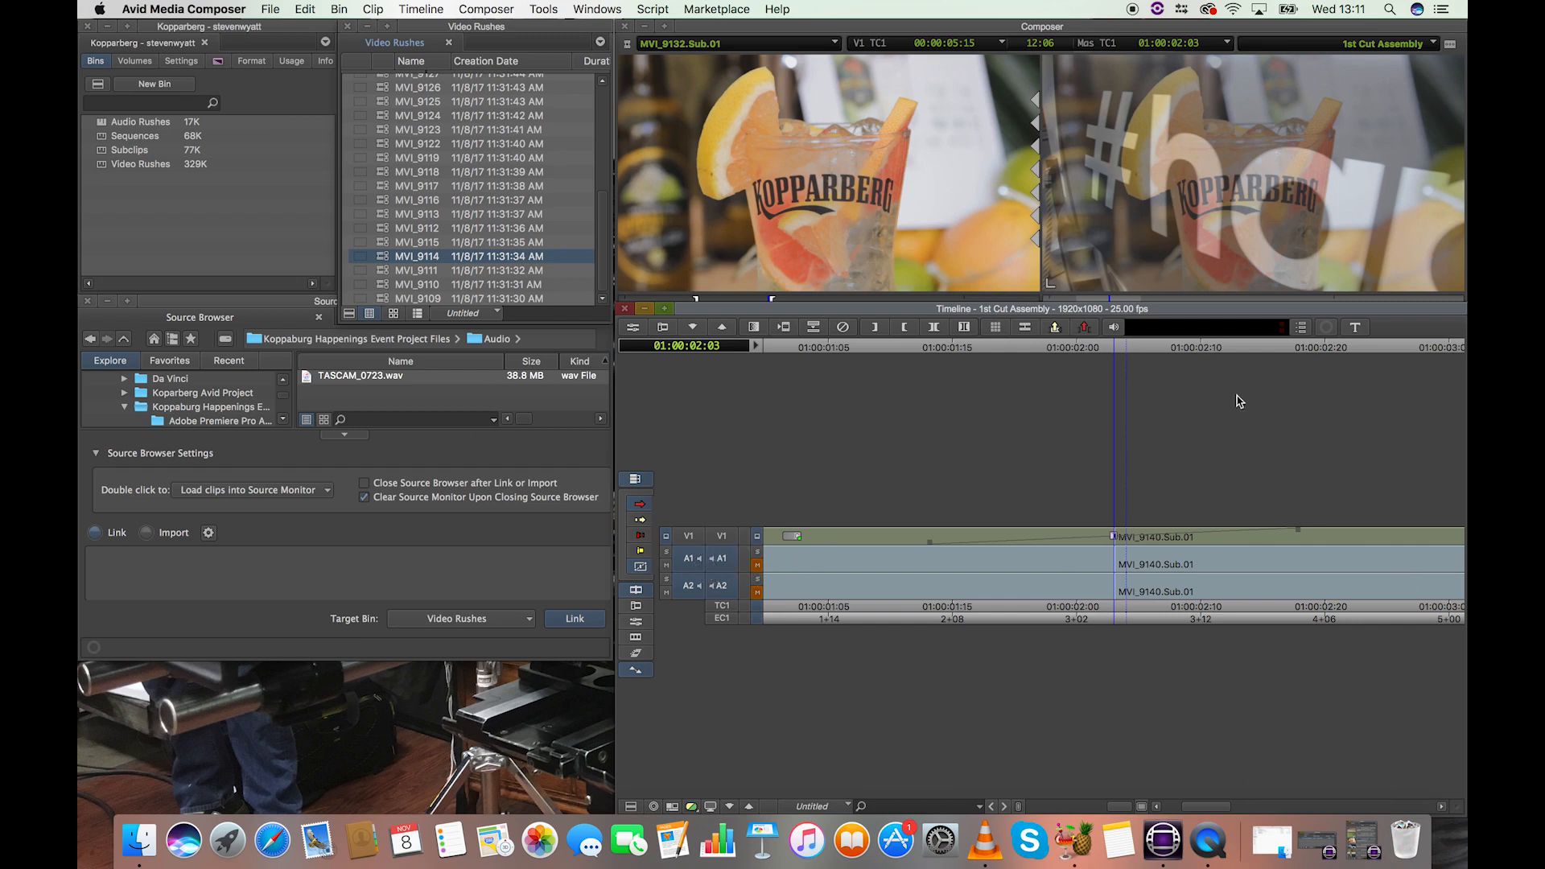
Apply the Quick Transition to V1 only, shorten it to 24 frames starting 10 frames before the cut, and render it.
left_click(755, 328)
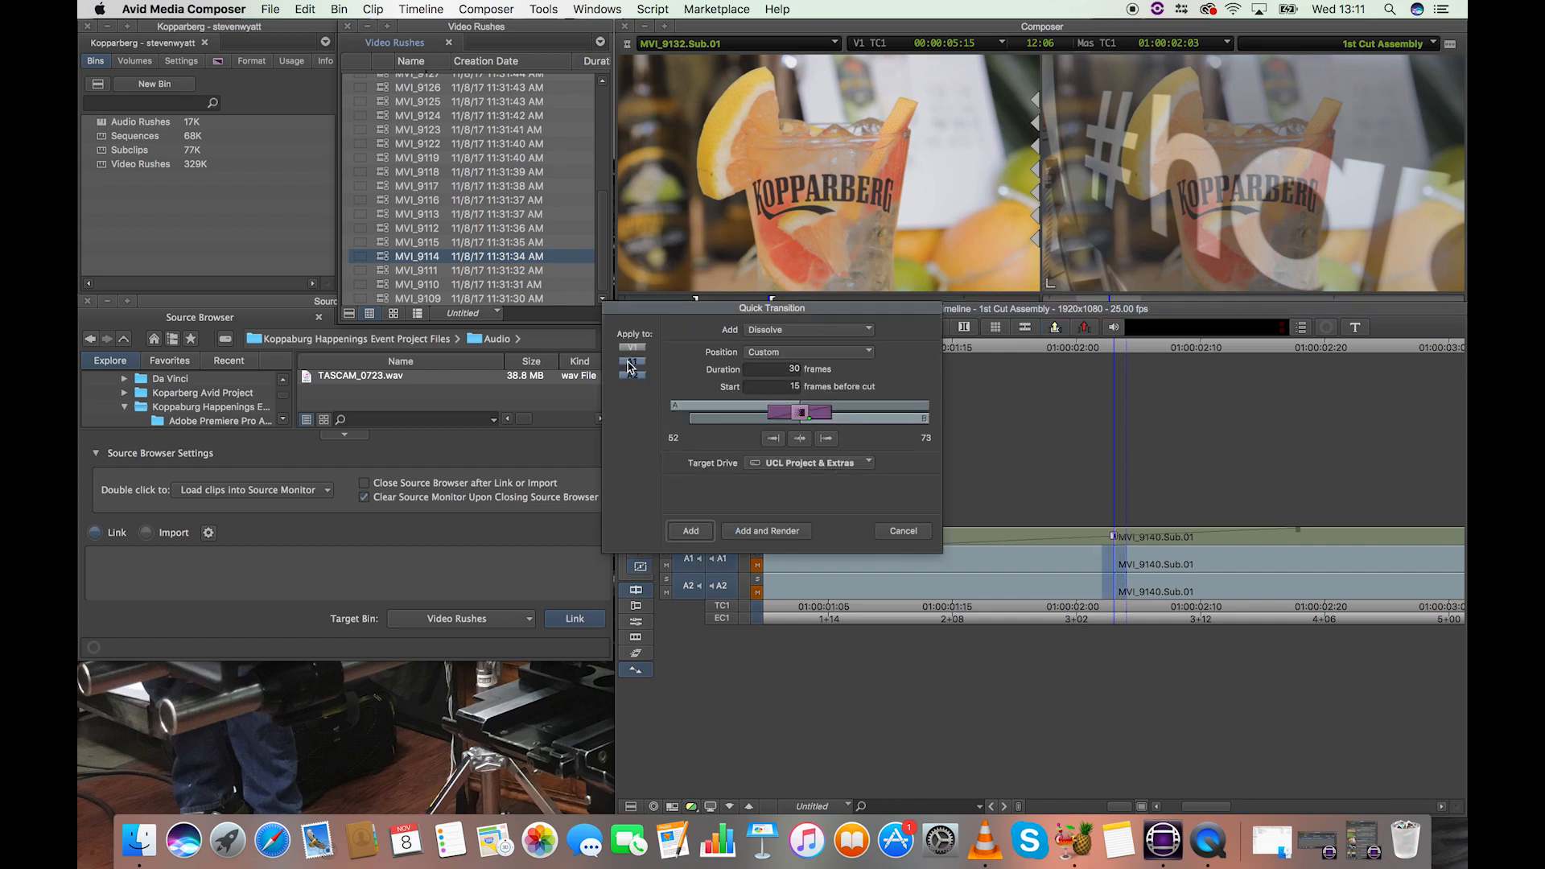
left_click(632, 361)
left_click(632, 375)
left_click(633, 348)
left_click_drag(830, 413, 806, 413)
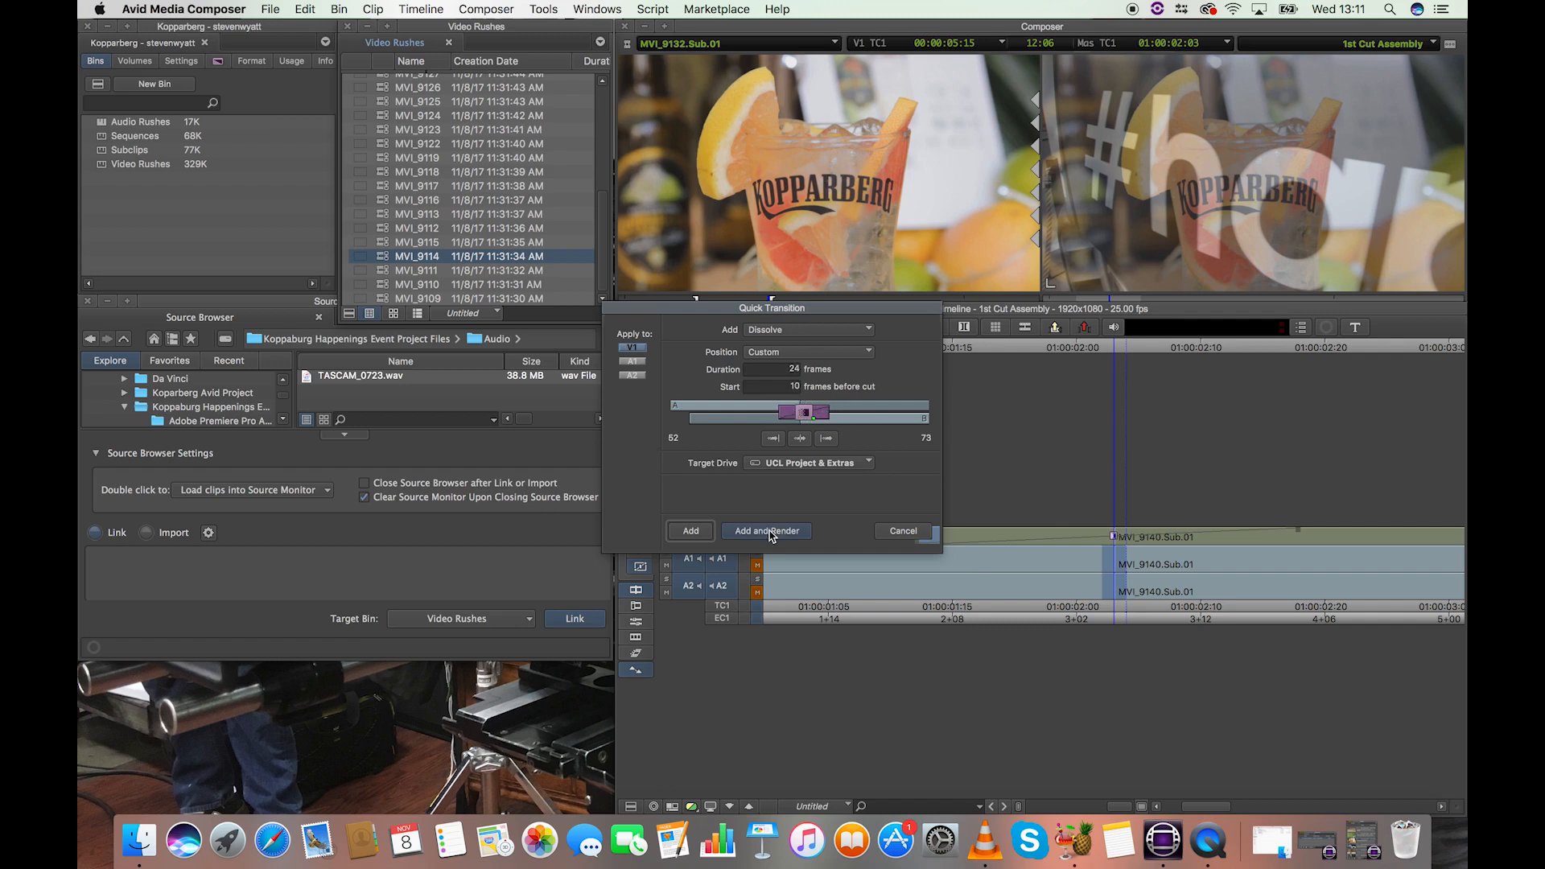
left_click(768, 532)
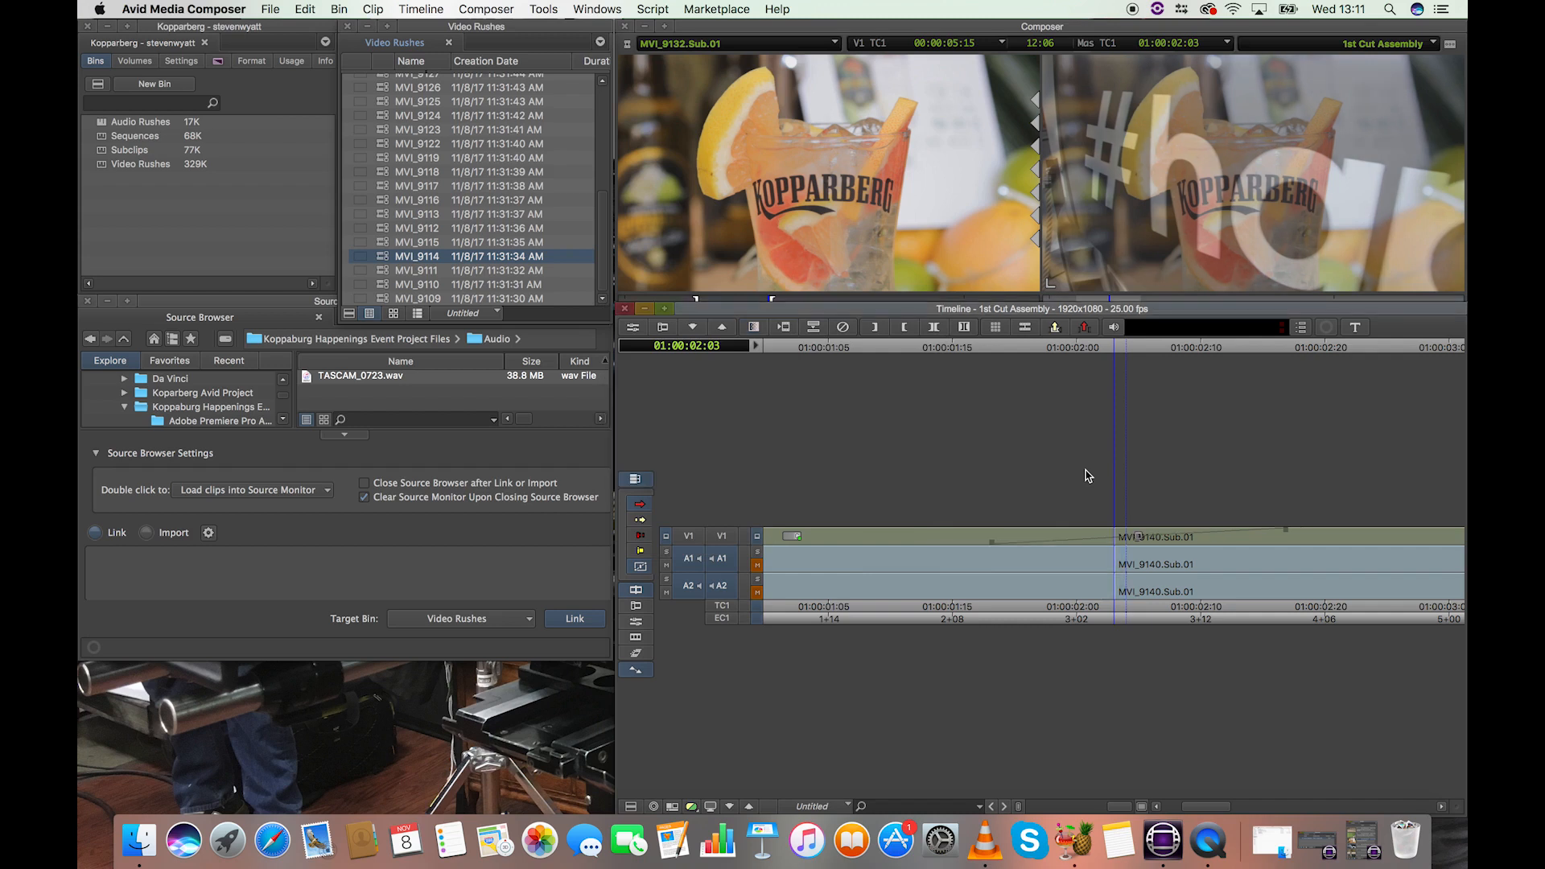
Play back the re-rendered V1 dissolve from just before the first cut.
left_click_drag(1083, 349, 950, 351)
key("space")
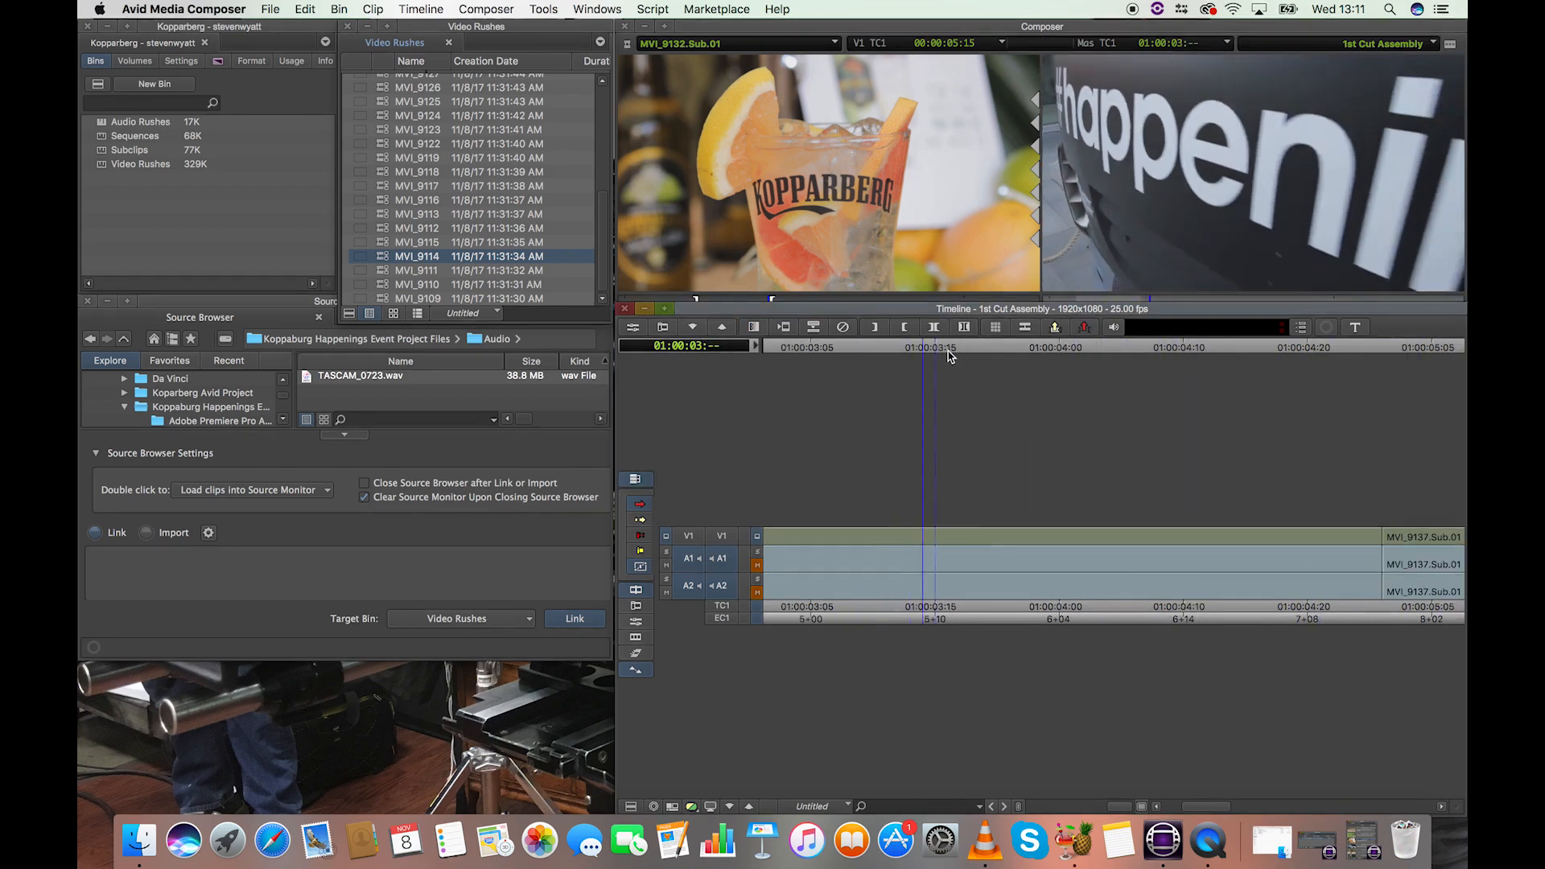
key("space")
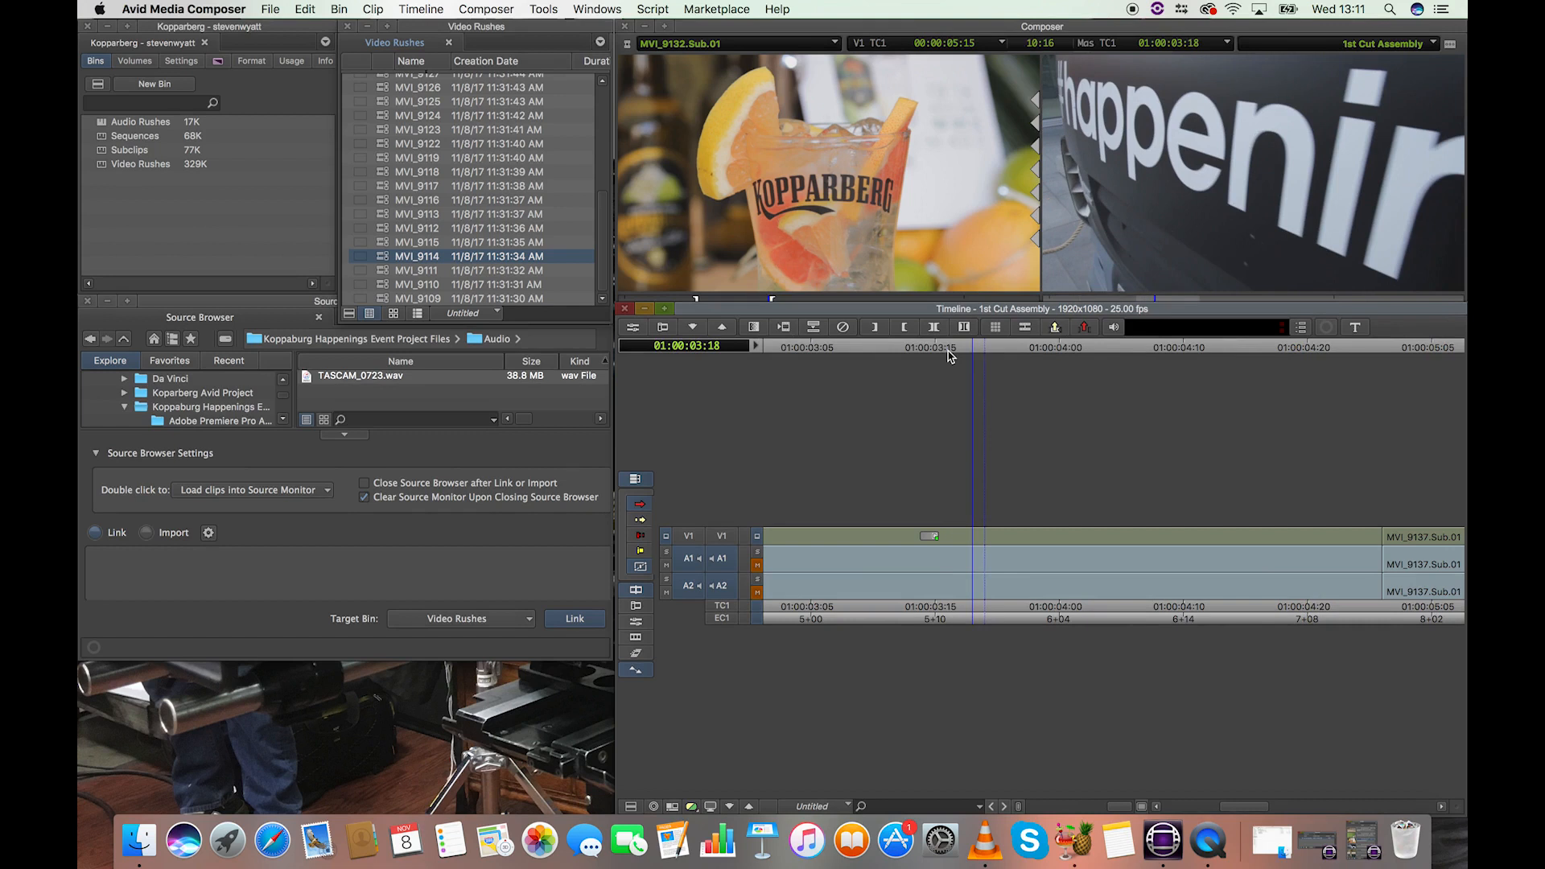
Try a 33-frame Quick Transition dissolve at the cut between MVI_9140 and MVI_9137, testing starts of 0 and 16 frames before the cut.
key("super+bracketleft")
key("super+bracketleft")
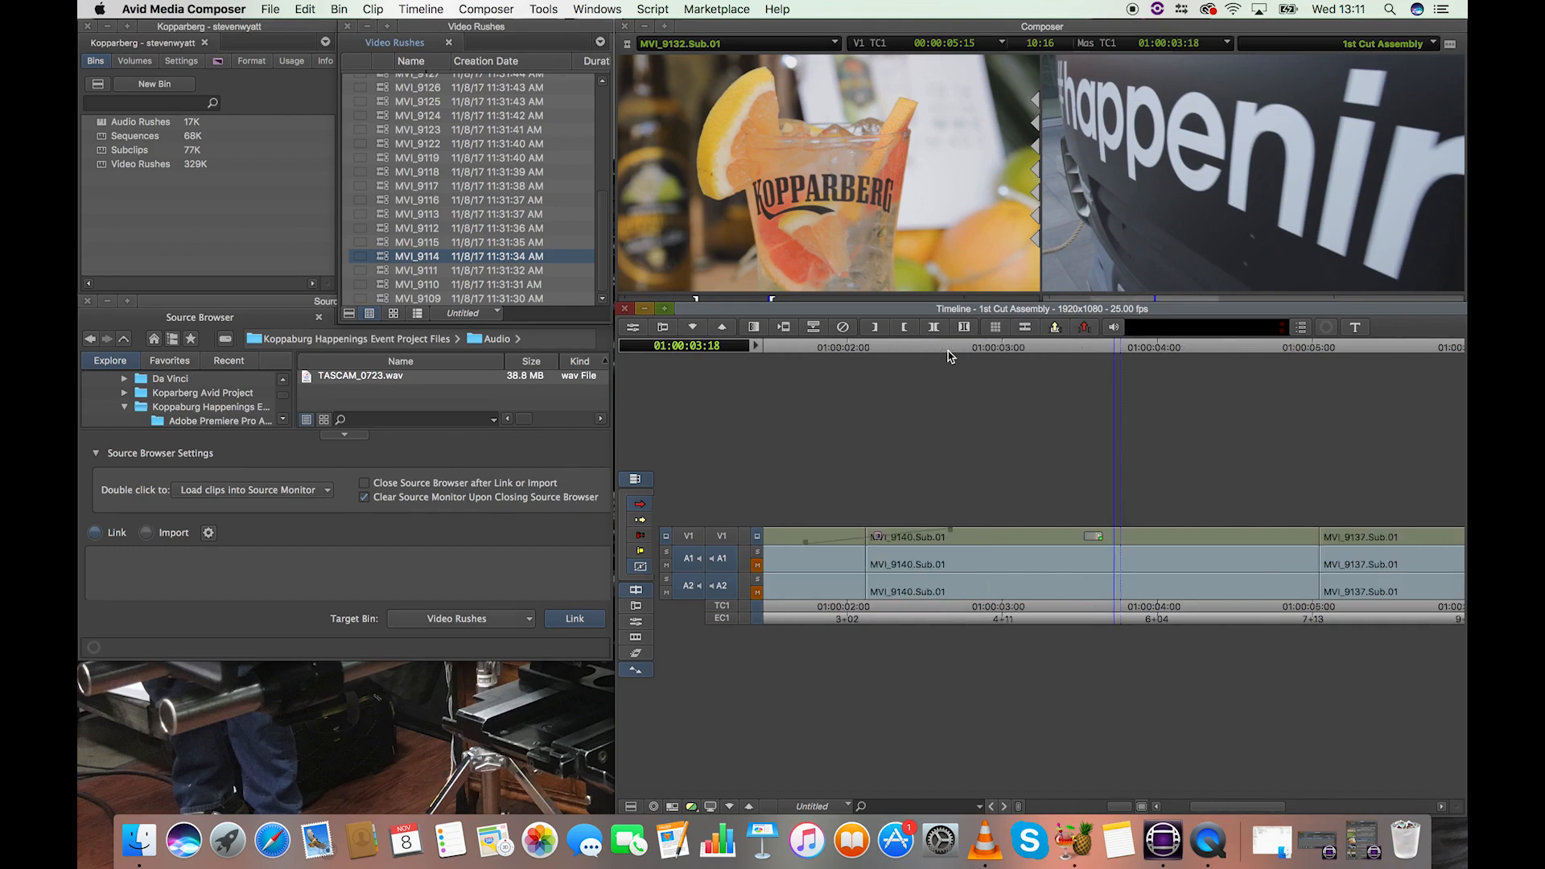
left_click_drag(1110, 351, 1161, 347)
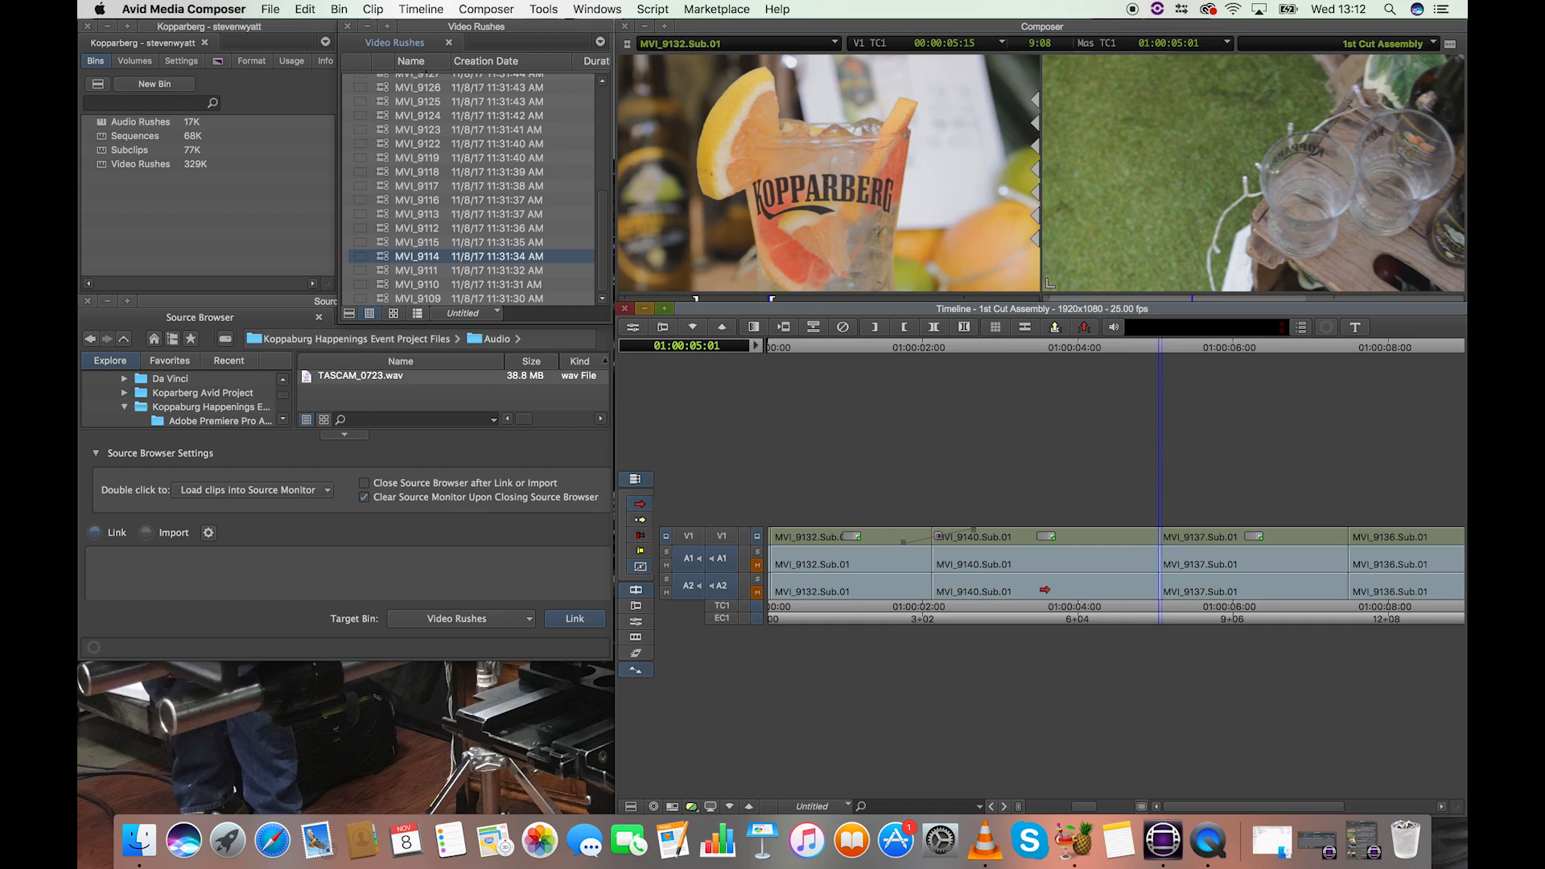
left_click(755, 328)
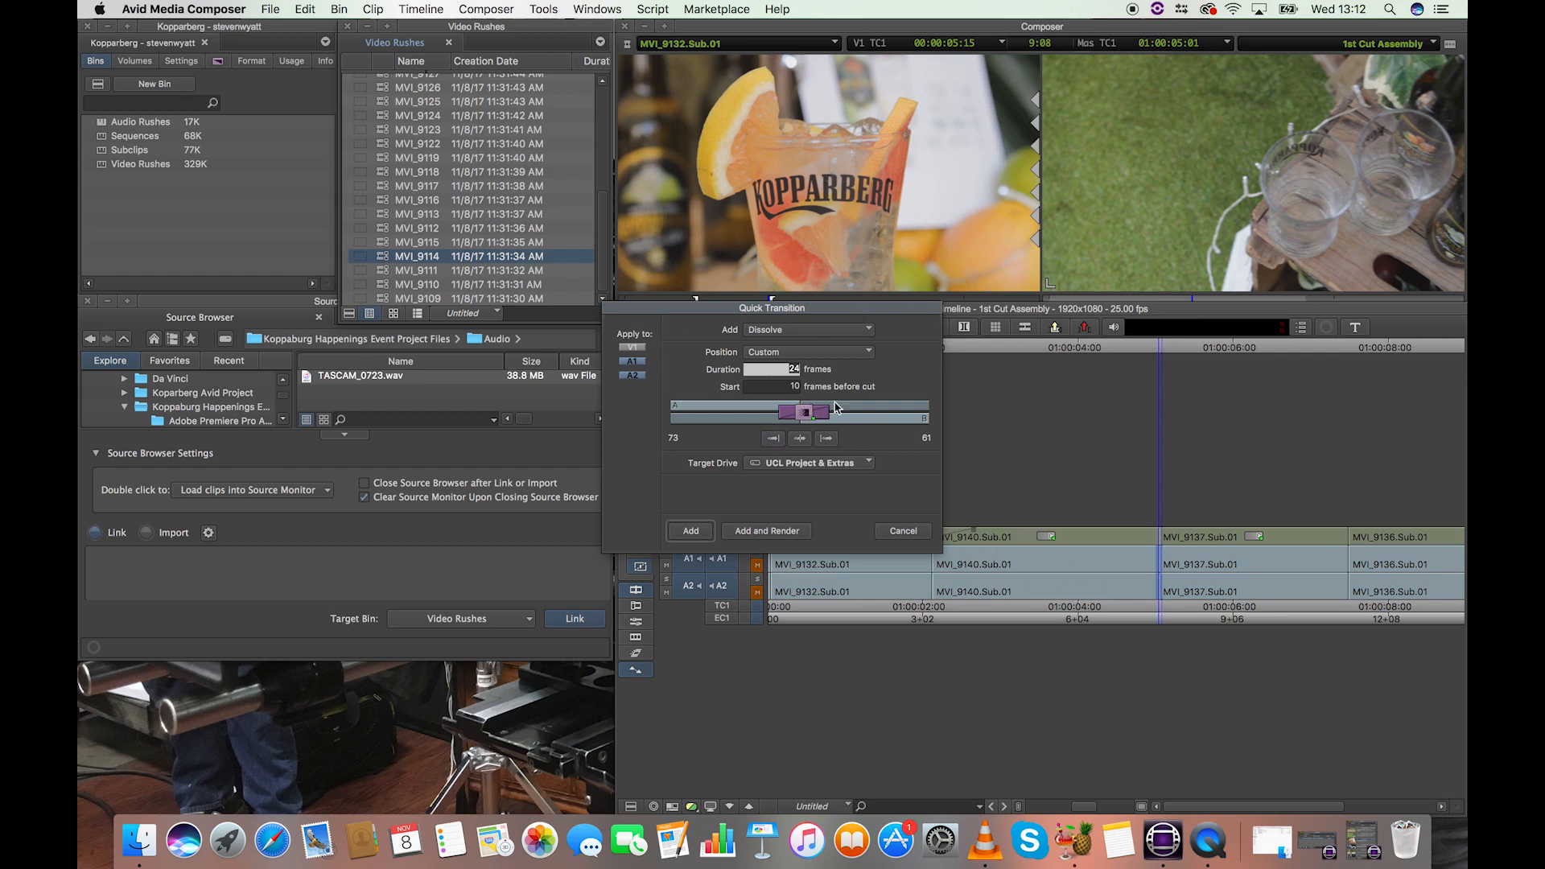
left_click_drag(829, 411, 808, 415)
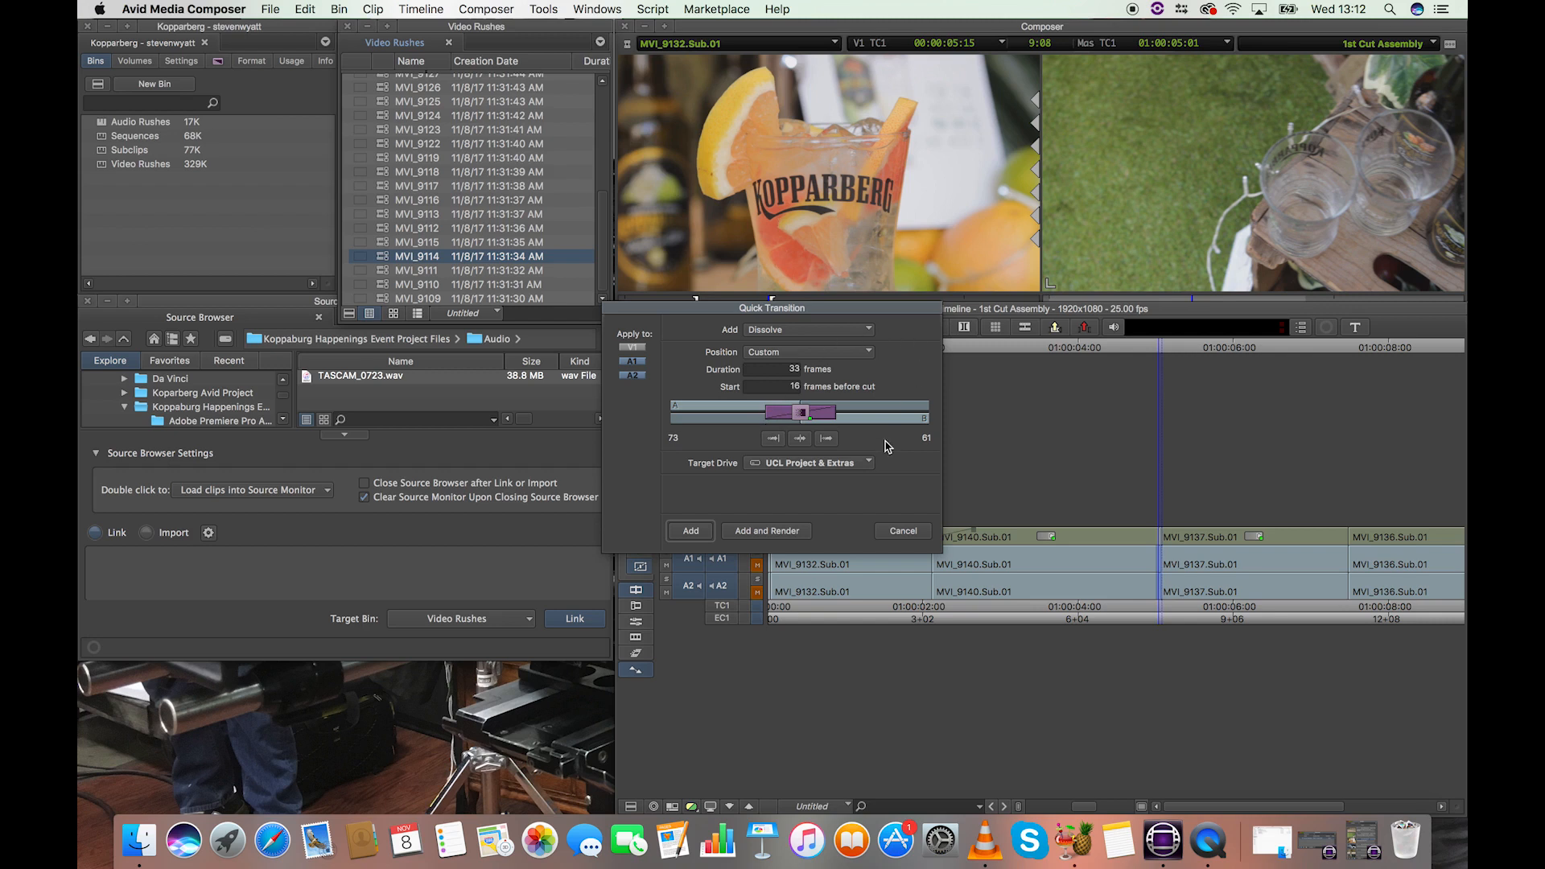
left_click_drag(812, 408, 850, 414)
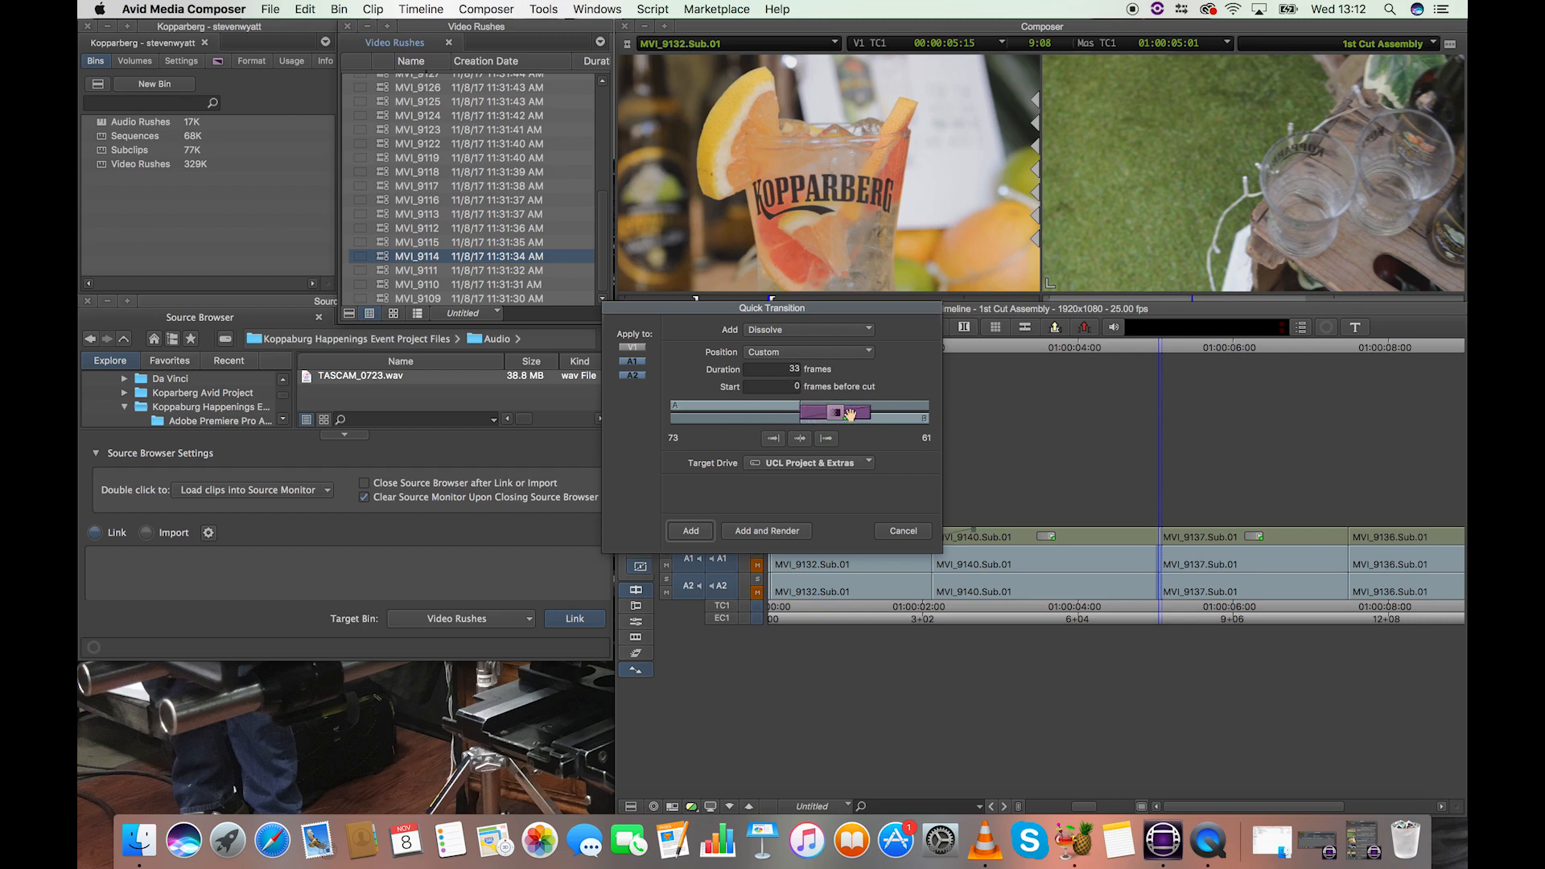
left_click_drag(850, 415, 814, 414)
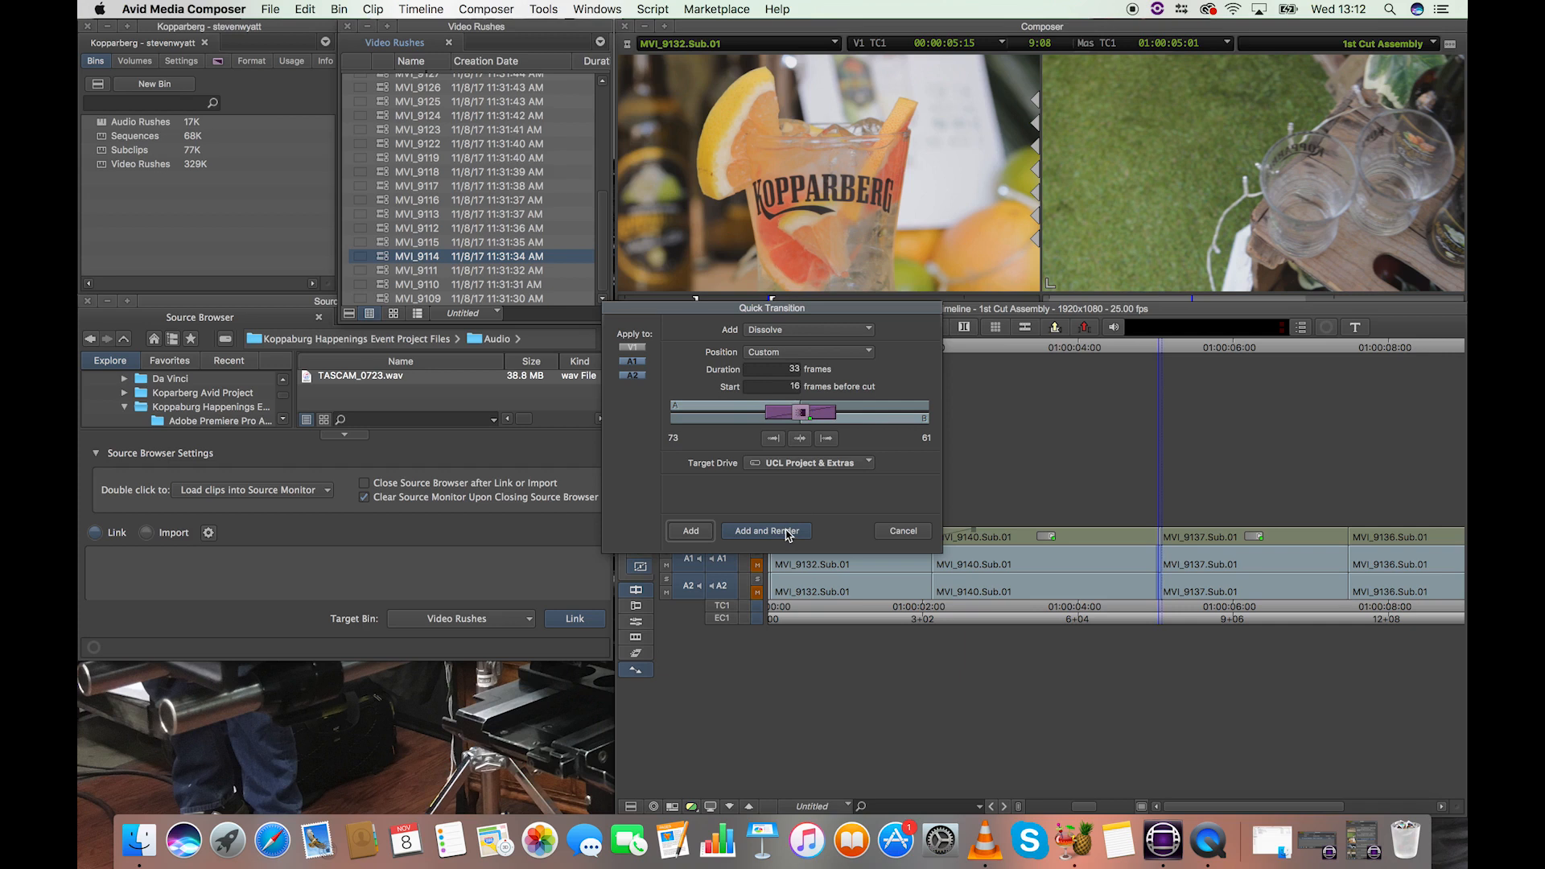
left_click(914, 531)
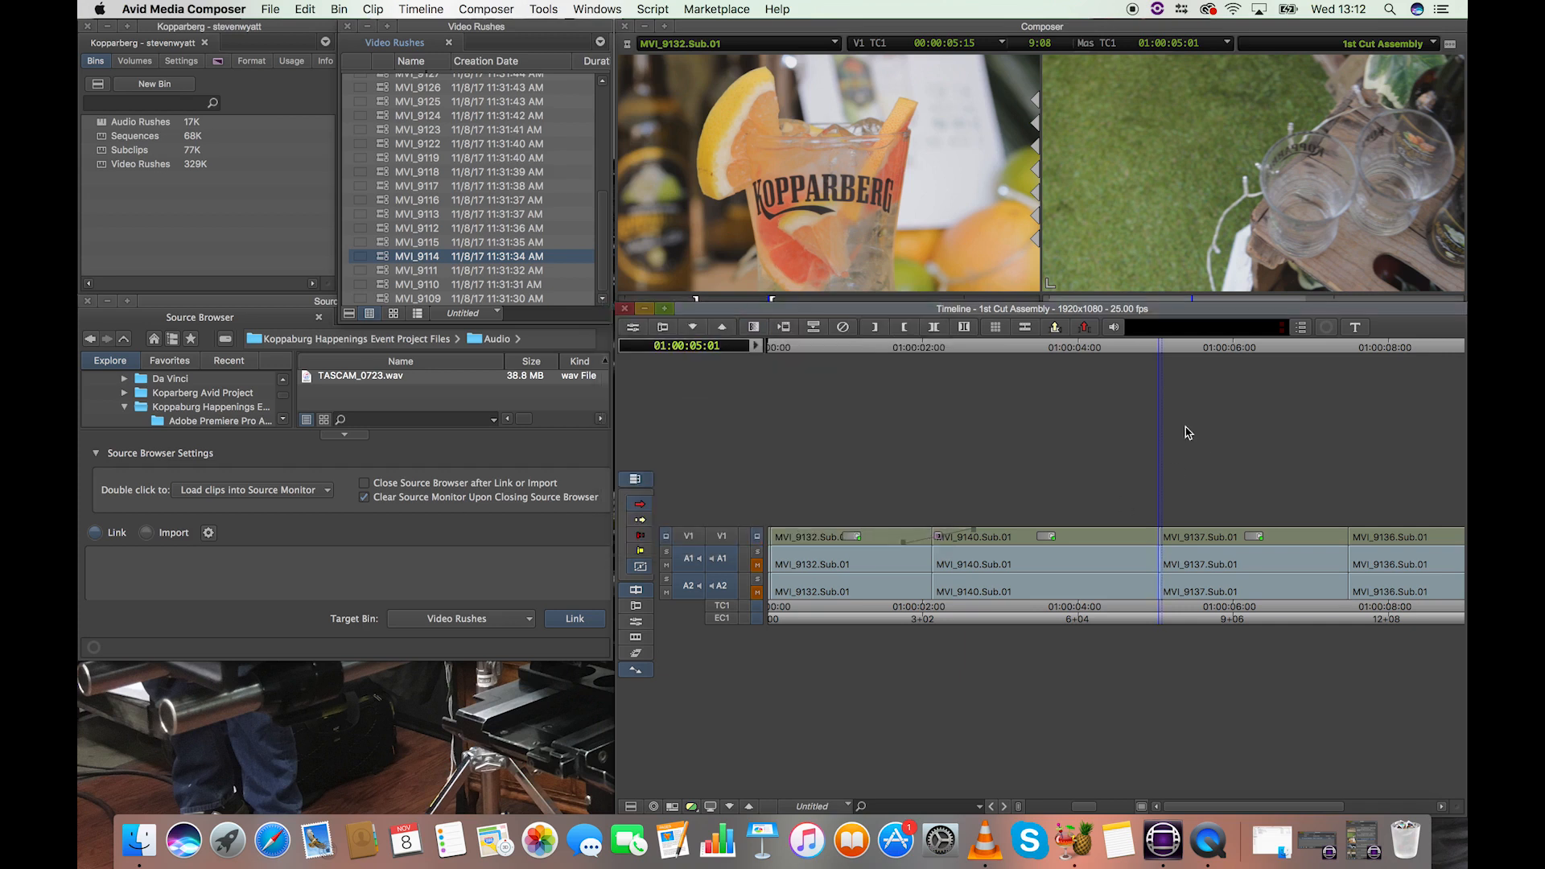
left_click_drag(1016, 357, 882, 355)
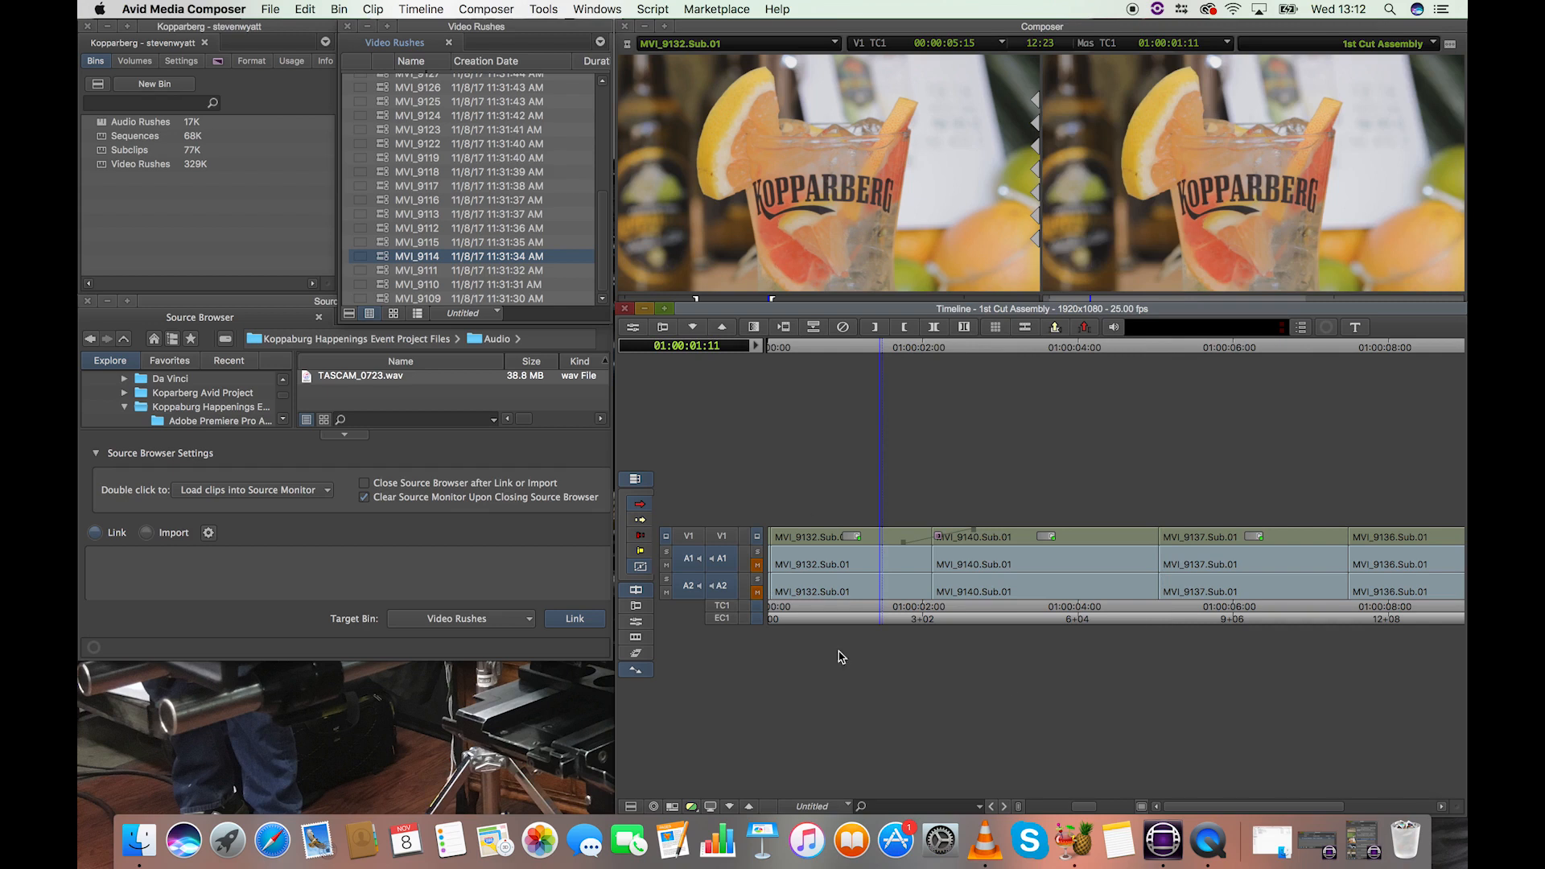
right_click(1202, 839)
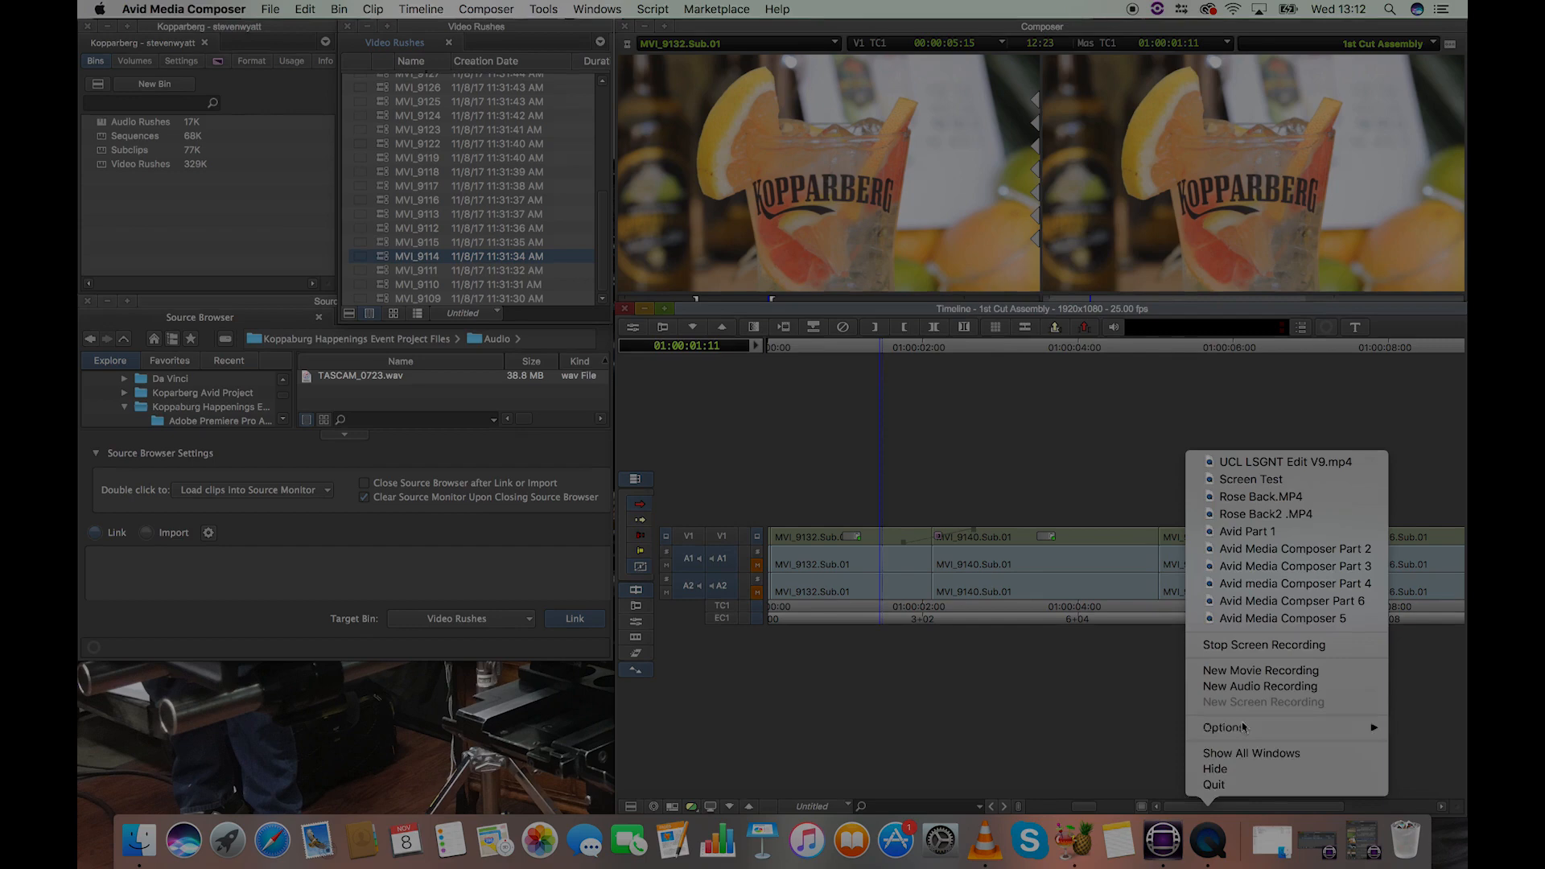